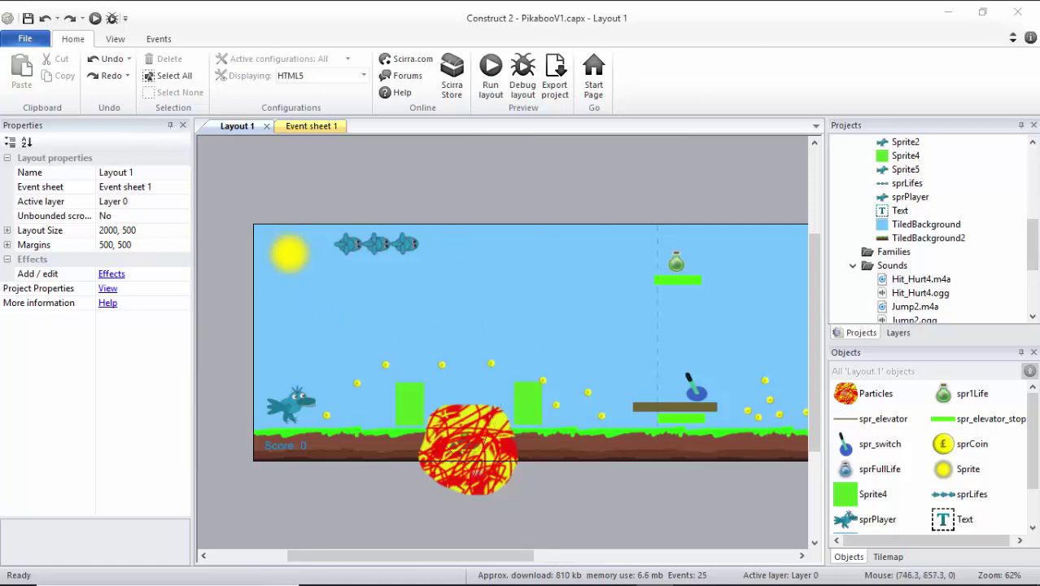
Step: Bring up Firefox, switch to the BeepBox tab, and play then stop the existing song
{"action": "mouse_move", "coordinate": [602, 573]}
{"action": "mouse_move", "coordinate": [505, 571]}
{"action": "left_click", "coordinate": [749, 518]}
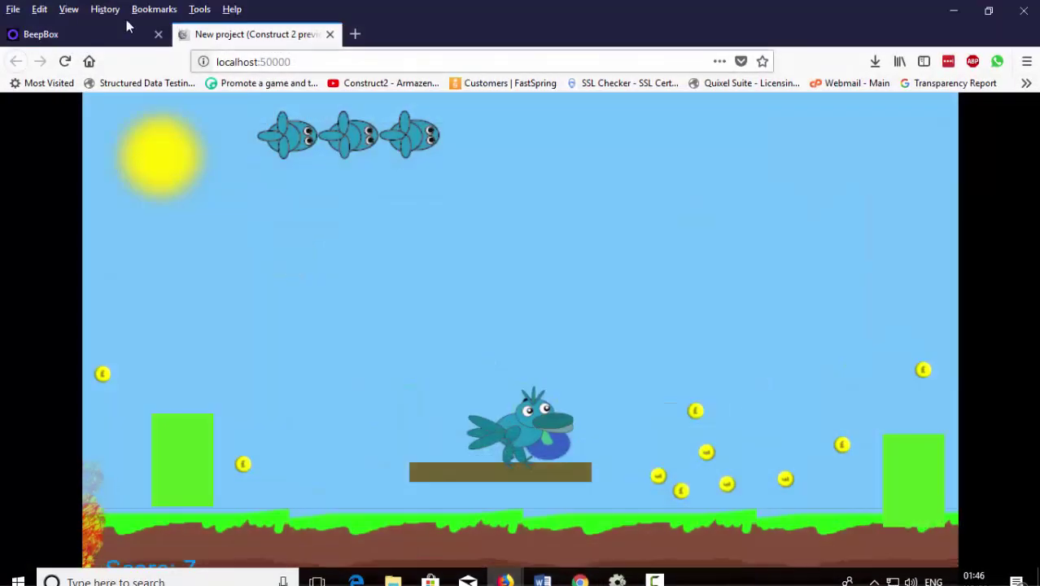
{"action": "left_click", "coordinate": [70, 39]}
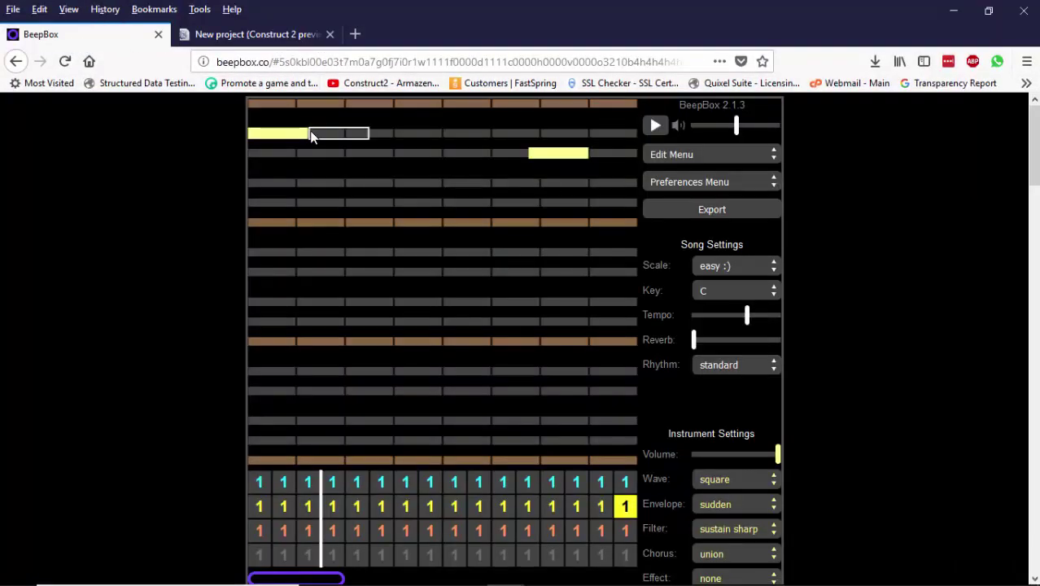
{"action": "mouse_move", "coordinate": [265, 63]}
{"action": "left_mouse_down"}
{"action": "mouse_move", "coordinate": [216, 63]}
{"action": "mouse_move", "coordinate": [271, 65]}
{"action": "left_mouse_up"}
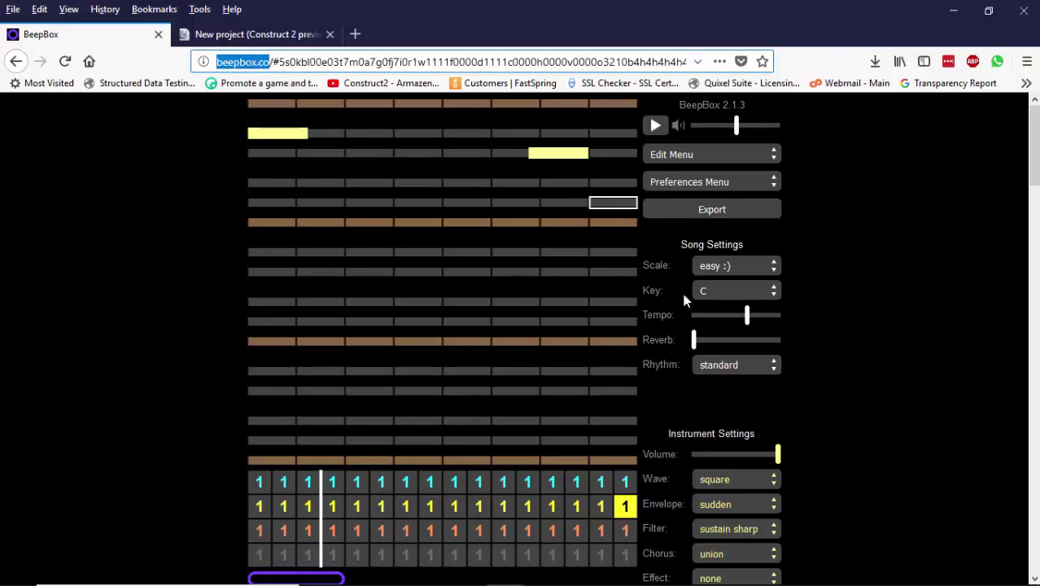
{"action": "left_click", "coordinate": [653, 132]}
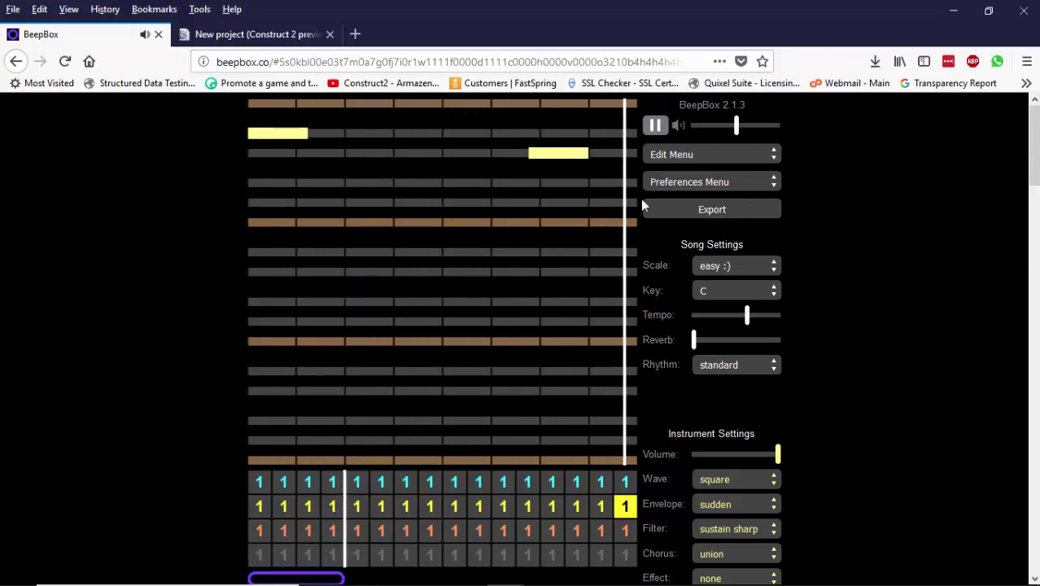
{"action": "key", "text": "space"}
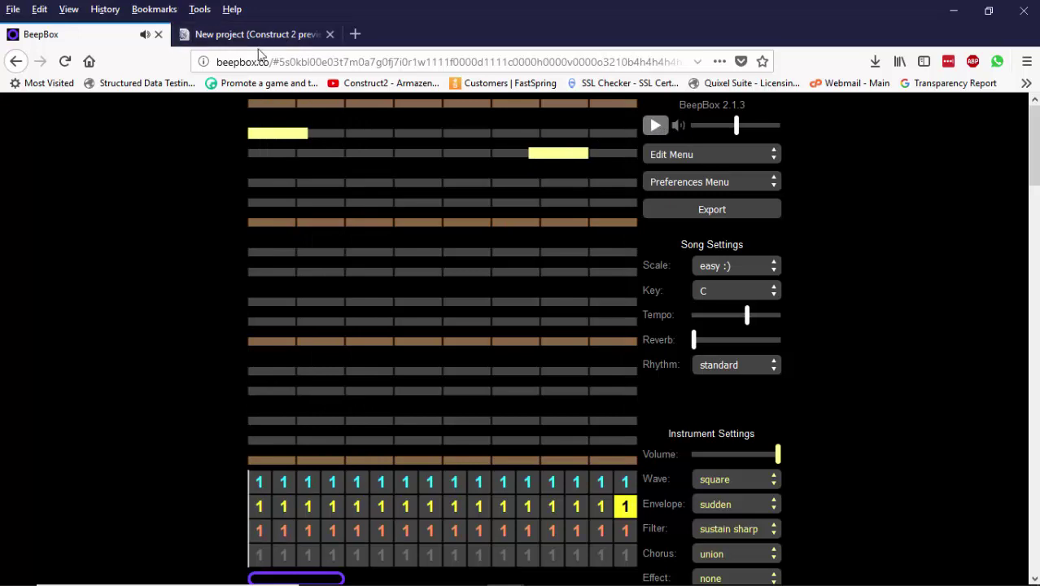
Step: Copy the beepbox.co address and load it in the game preview tab
{"action": "double_click", "coordinate": [273, 62]}
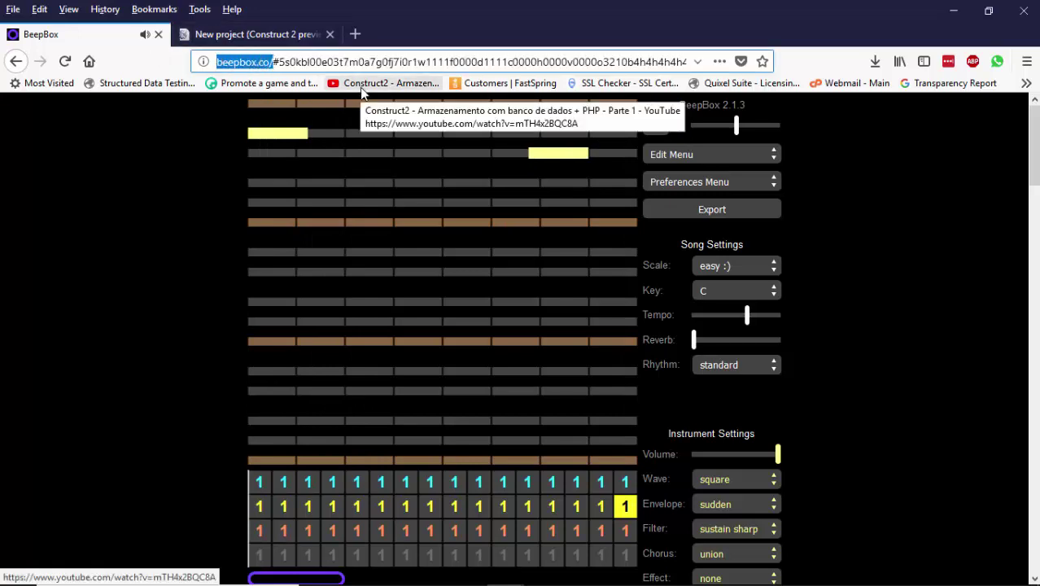
{"action": "key", "text": "ctrl+c"}
{"action": "key", "text": "ctrl+Tab"}
{"action": "left_click", "coordinate": [310, 62]}
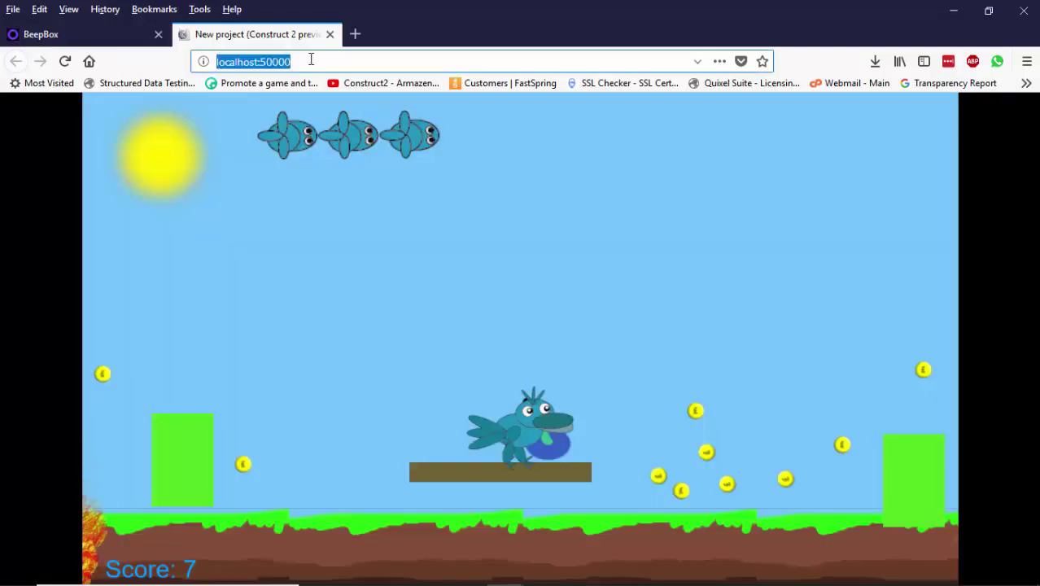
{"action": "key", "text": "ctrl+v"}
{"action": "key", "text": "Return"}
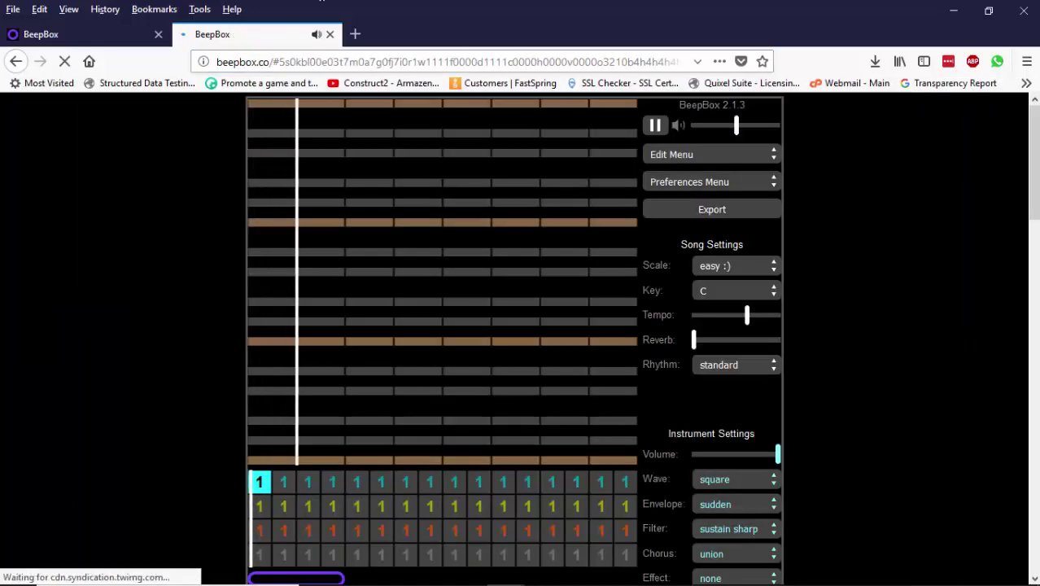
Step: Place nine notes in the first channel's opening pattern
{"action": "left_click", "coordinate": [269, 130]}
{"action": "left_click", "coordinate": [383, 166]}
{"action": "left_click", "coordinate": [380, 221]}
{"action": "left_click", "coordinate": [502, 251]}
{"action": "left_click", "coordinate": [576, 201]}
{"action": "left_click", "coordinate": [600, 271]}
{"action": "left_click", "coordinate": [576, 370]}
{"action": "left_click", "coordinate": [405, 391]}
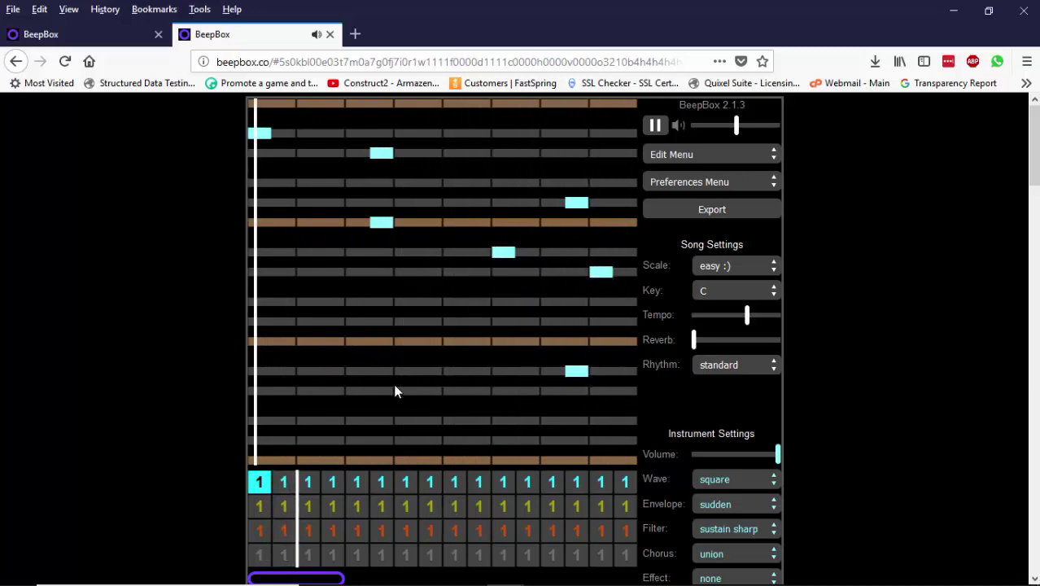
{"action": "left_click", "coordinate": [308, 371]}
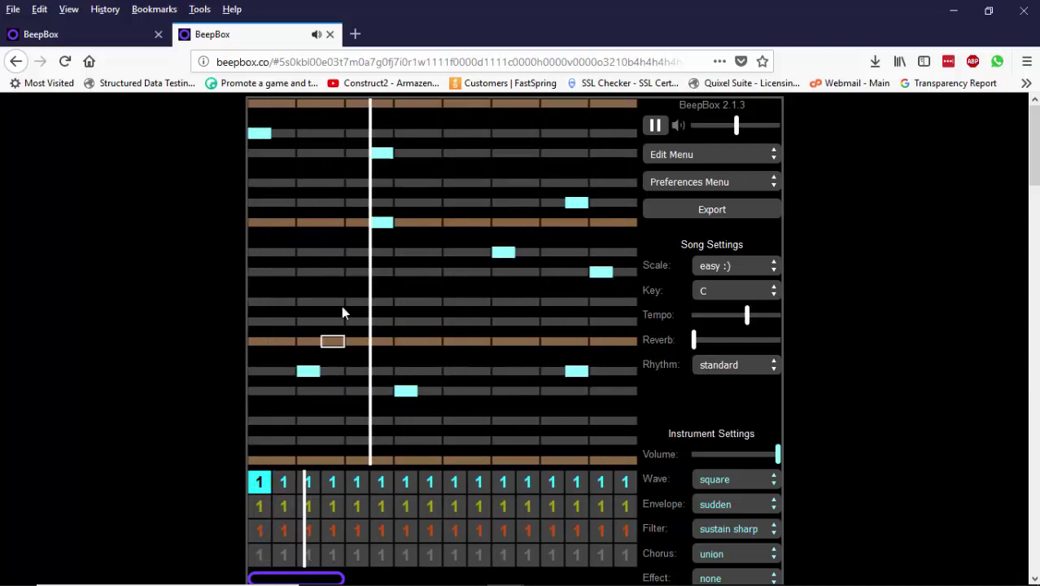
Step: Select the second channel's first pattern and add six notes, including two low ones
{"action": "left_click", "coordinate": [260, 506]}
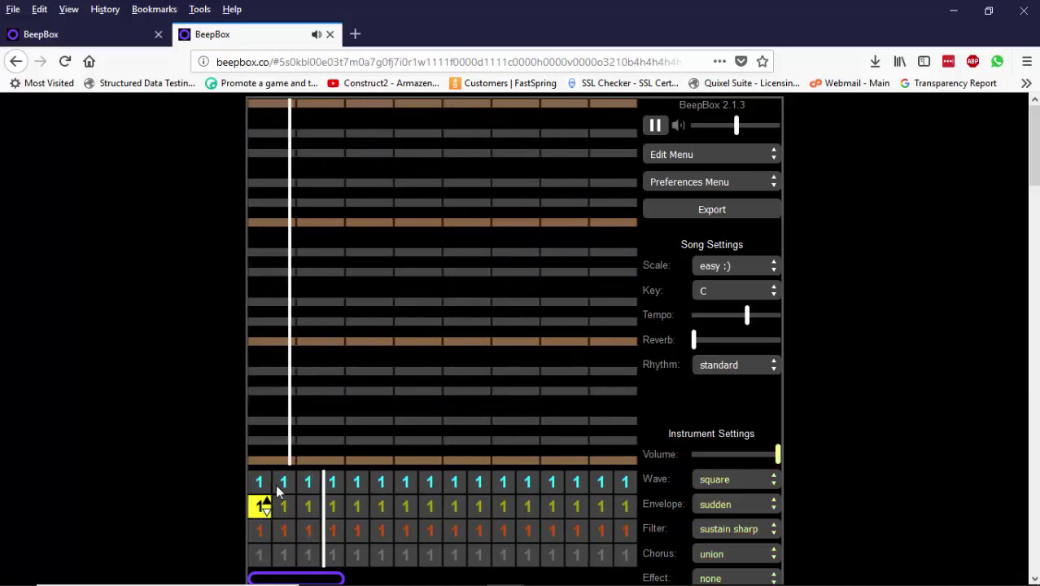
{"action": "left_click", "coordinate": [284, 153]}
{"action": "left_click", "coordinate": [405, 222]}
{"action": "left_click", "coordinate": [429, 322]}
{"action": "left_click", "coordinate": [576, 340]}
{"action": "left_click", "coordinate": [550, 420]}
{"action": "left_click", "coordinate": [356, 420]}
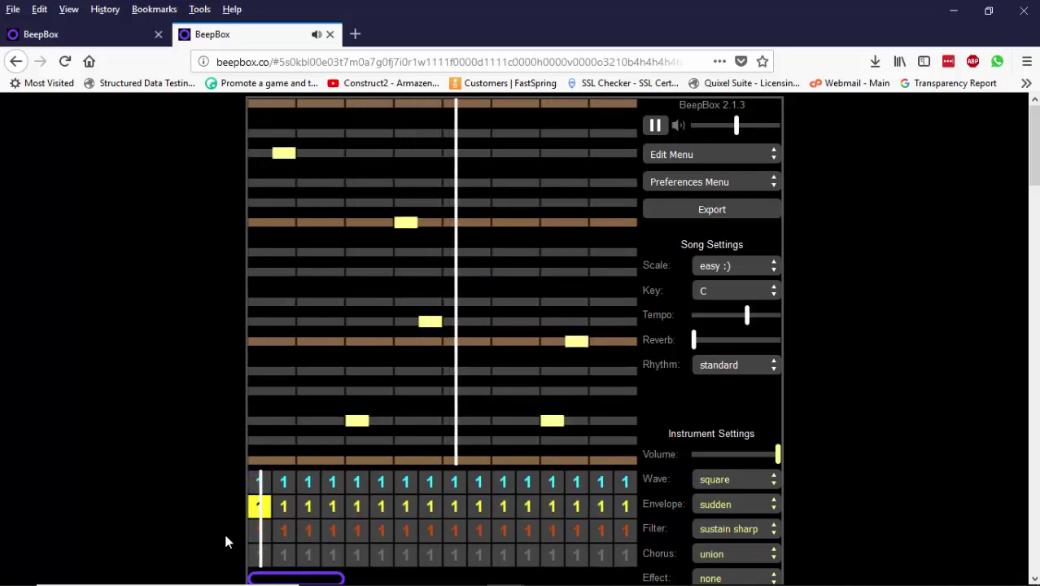
Step: Add six notes to the third channel's first pattern, trim some notes, and replay the tune
{"action": "left_click", "coordinate": [260, 530]}
{"action": "left_click", "coordinate": [501, 371]}
{"action": "left_click", "coordinate": [358, 302]}
{"action": "left_click", "coordinate": [308, 222]}
{"action": "left_click", "coordinate": [332, 153]}
{"action": "left_click", "coordinate": [503, 153]}
{"action": "left_click", "coordinate": [576, 272]}
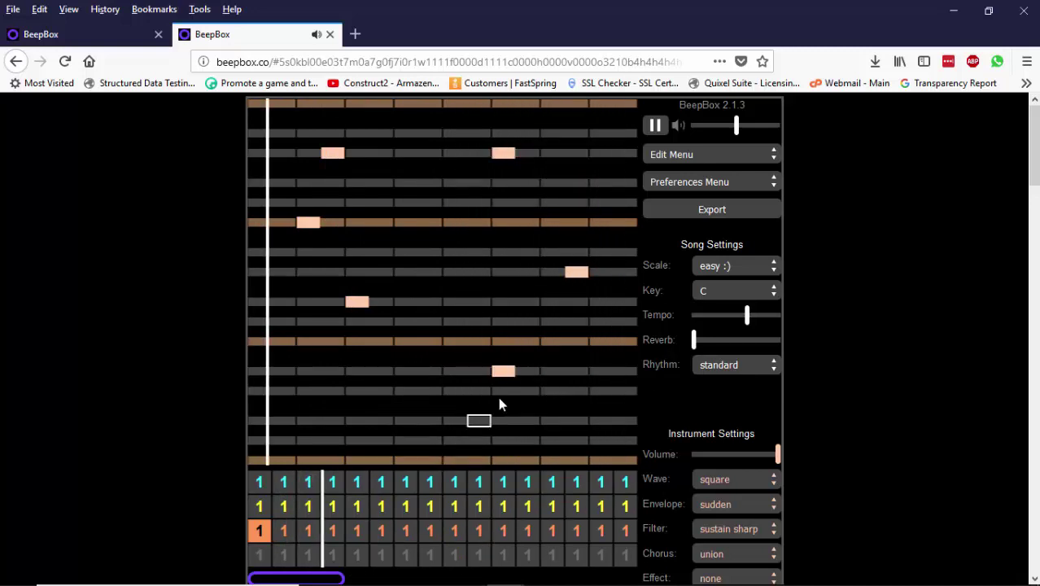
{"action": "left_click", "coordinate": [656, 127]}
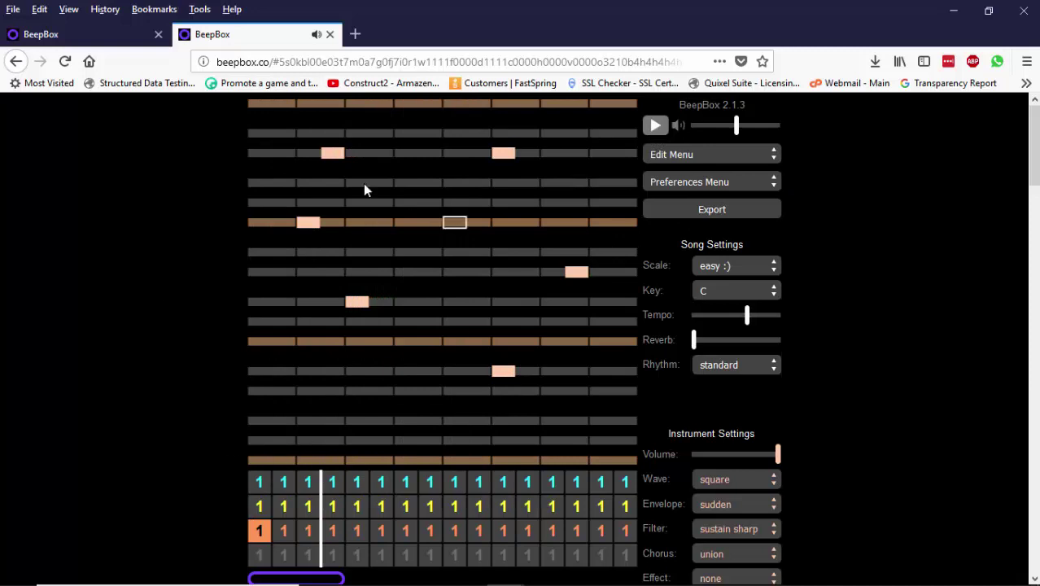
{"action": "mouse_move", "coordinate": [529, 227]}
{"action": "left_mouse_down"}
{"action": "mouse_move", "coordinate": [354, 230]}
{"action": "mouse_move", "coordinate": [534, 231]}
{"action": "left_mouse_up"}
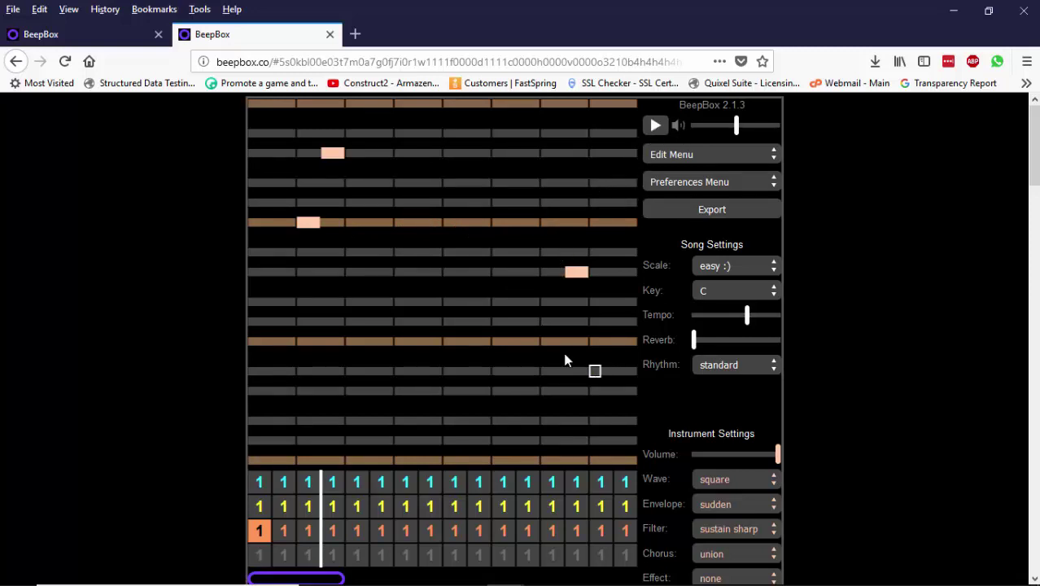
{"action": "left_click", "coordinate": [655, 125]}
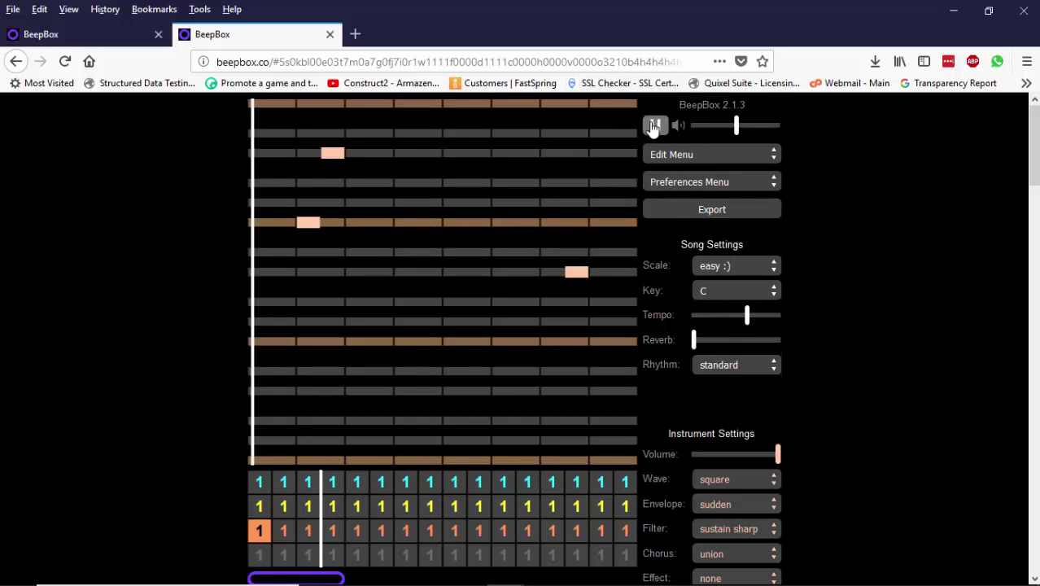
Step: Export the stopped tune as BeepBox-Song.wav and open the downloaded file
{"action": "left_click", "coordinate": [655, 125]}
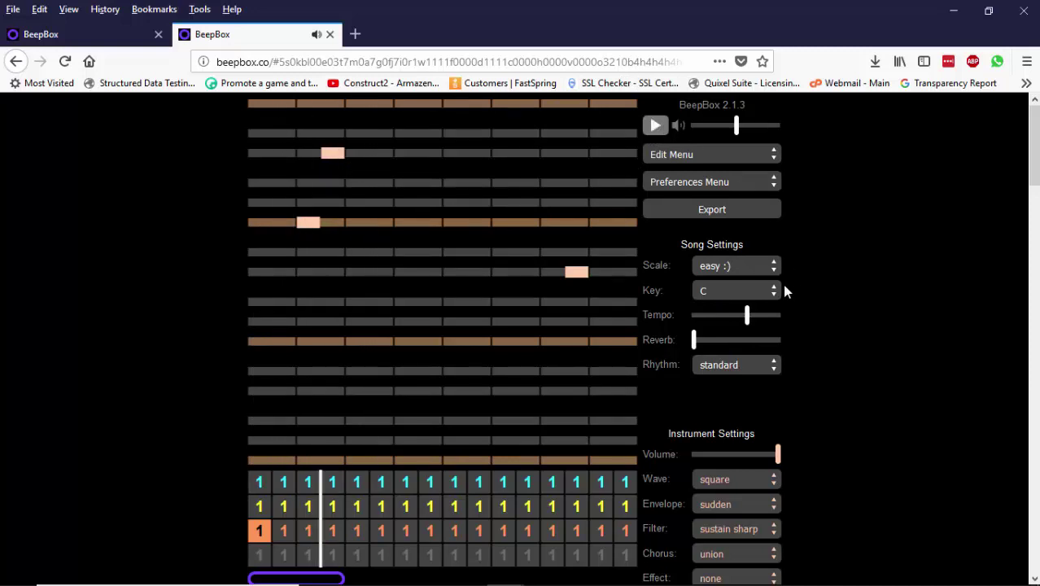
{"action": "left_click", "coordinate": [706, 213]}
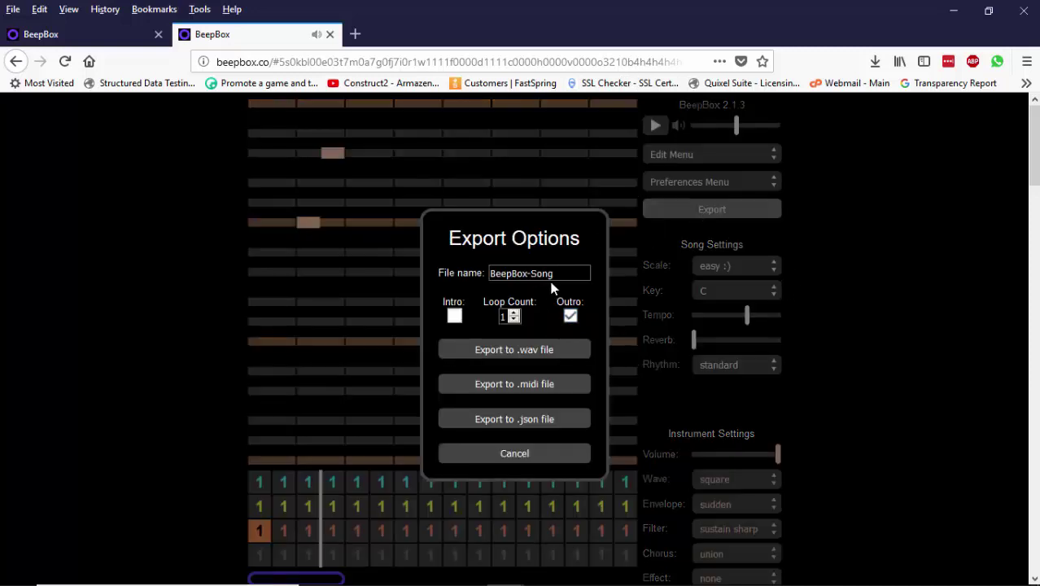
{"action": "key", "text": "Tab"}
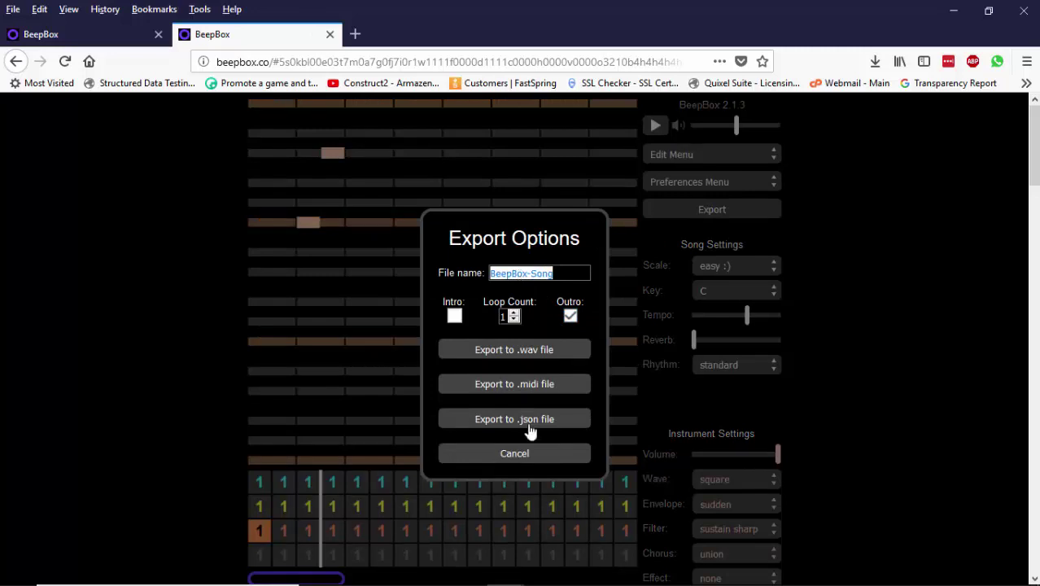
{"action": "left_click", "coordinate": [502, 353]}
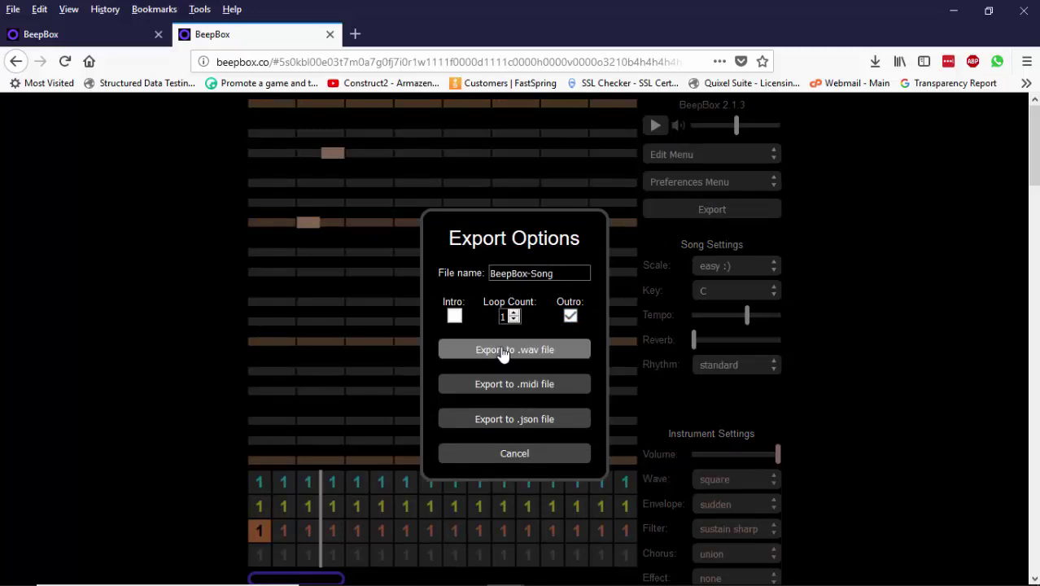
{"action": "left_click", "coordinate": [786, 503]}
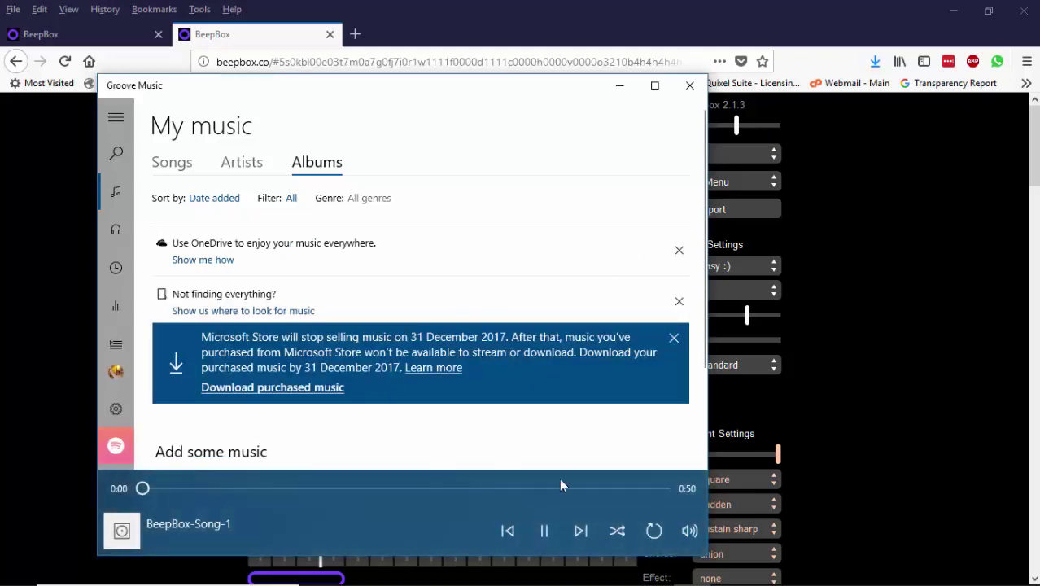
Step: Close Groove Music and show the downloaded WAV in its folder from Firefox's Downloads list
{"action": "left_click", "coordinate": [689, 85]}
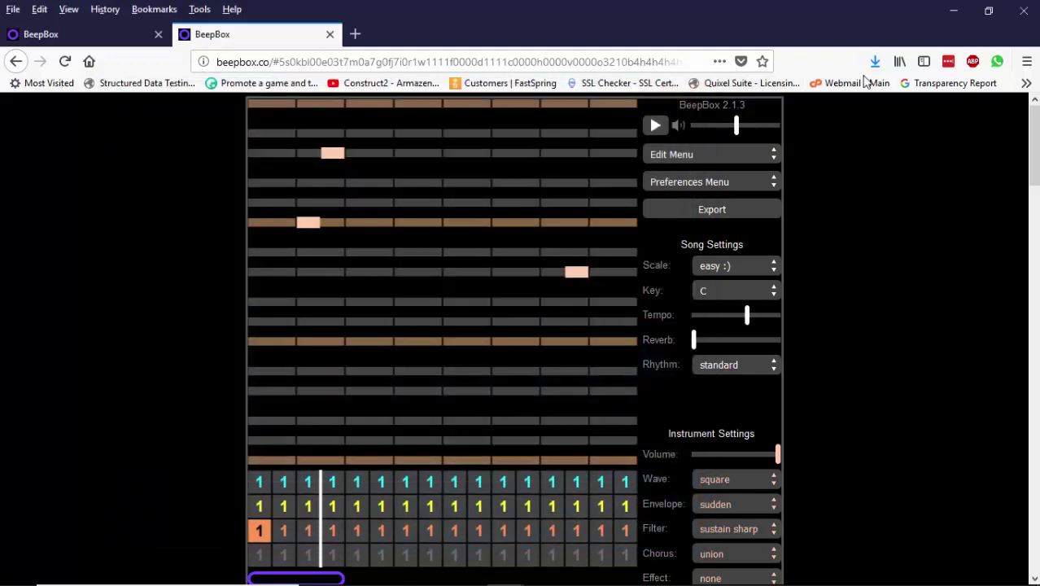
{"action": "left_click", "coordinate": [875, 66]}
{"action": "left_click", "coordinate": [864, 100]}
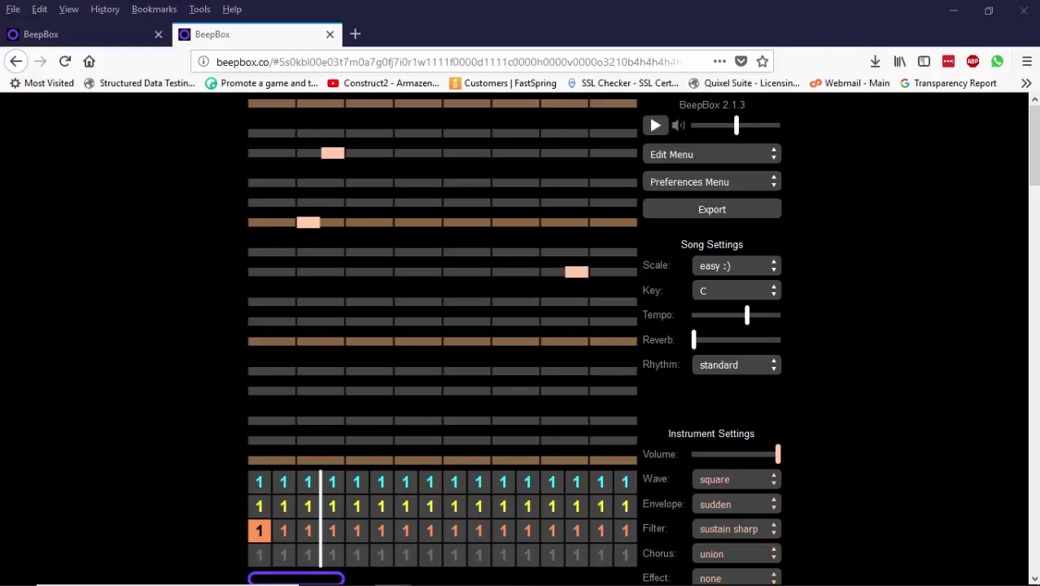
Step: Drag BeepBox-Song.wav from Temp into New folder (10), replacing the older copy
{"action": "mouse_move", "coordinate": [392, 571]}
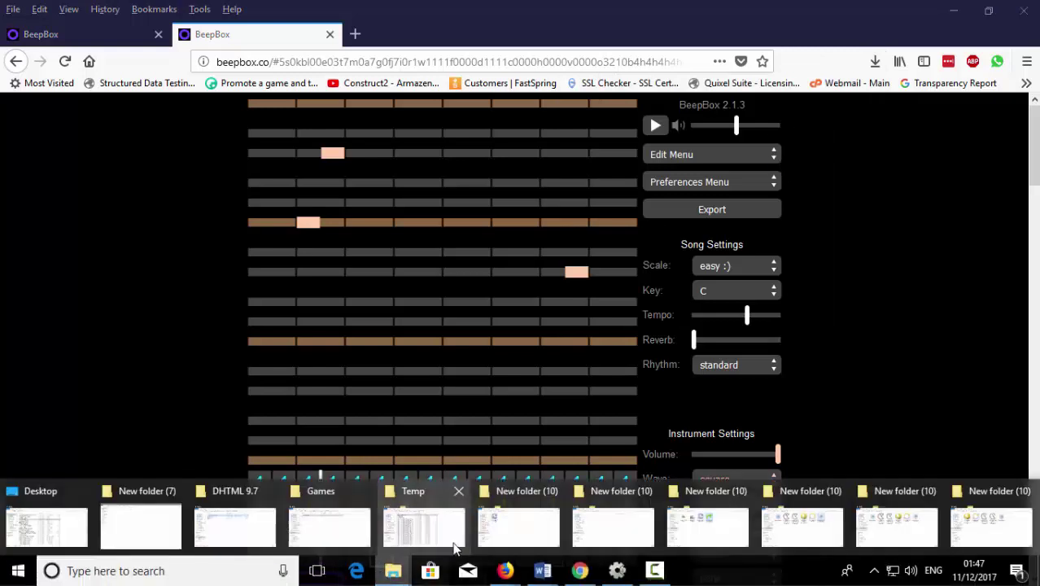
{"action": "left_click", "coordinate": [814, 527]}
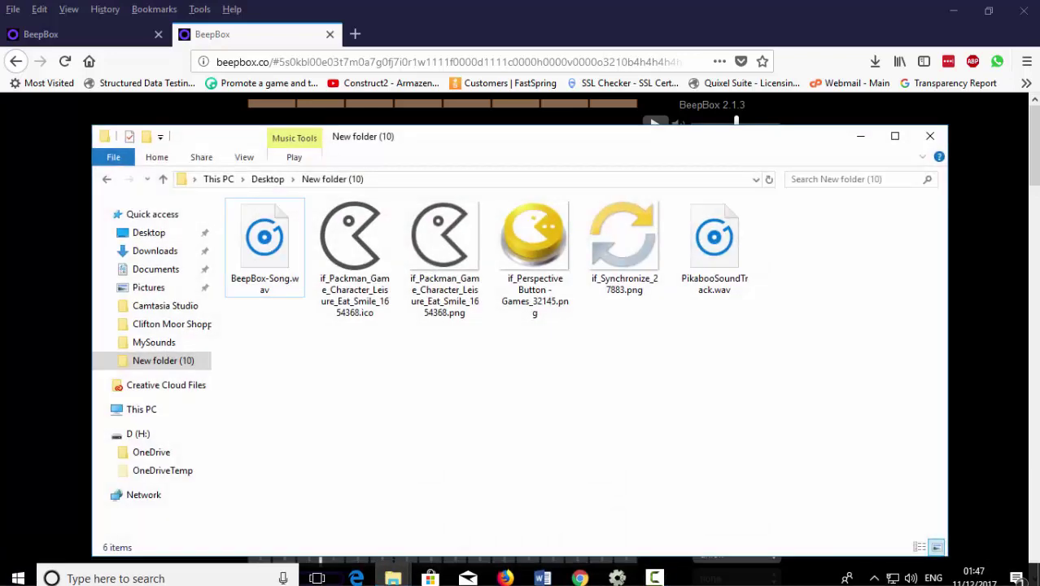
{"action": "left_click_drag", "start_coordinate": [1039, 237], "coordinate": [508, 387]}
{"action": "left_click", "coordinate": [441, 195]}
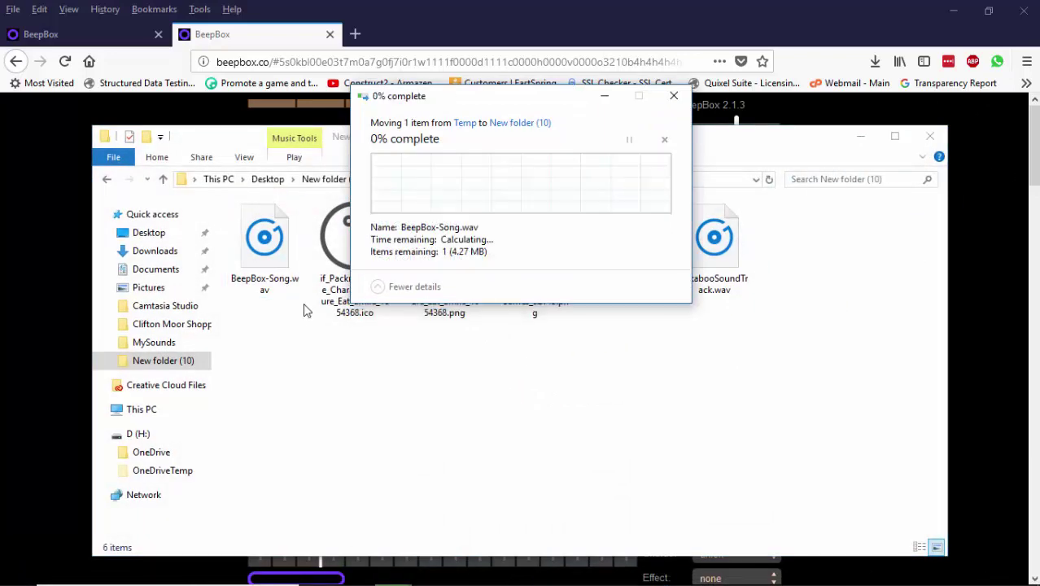
Step: Preview PikabooSoundTrack.wav in Groove Music, then close the player
{"action": "left_click", "coordinate": [411, 412]}
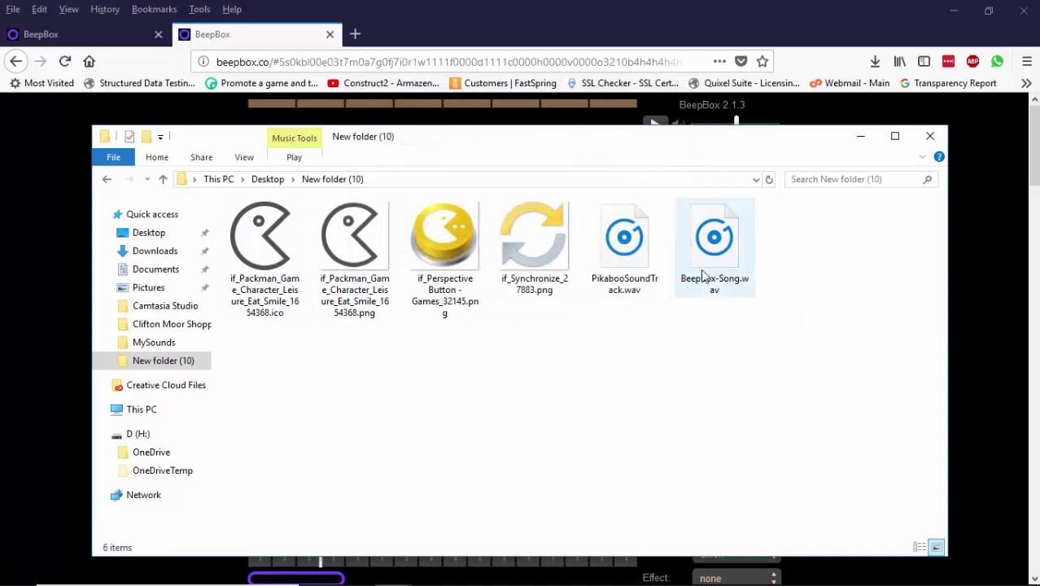
{"action": "left_click", "coordinate": [640, 275]}
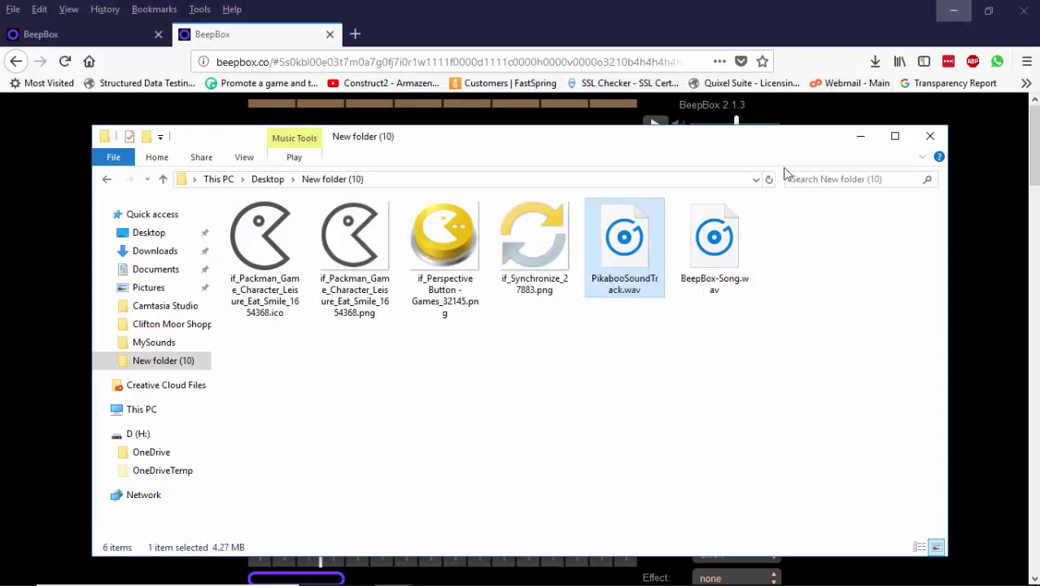
{"action": "double_click", "coordinate": [642, 254]}
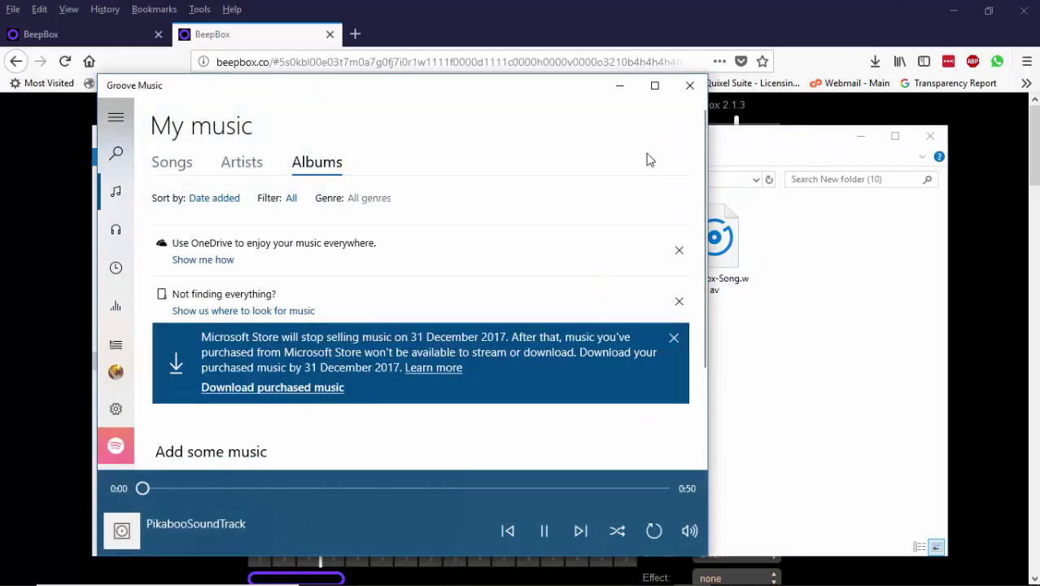
{"action": "left_click", "coordinate": [689, 85]}
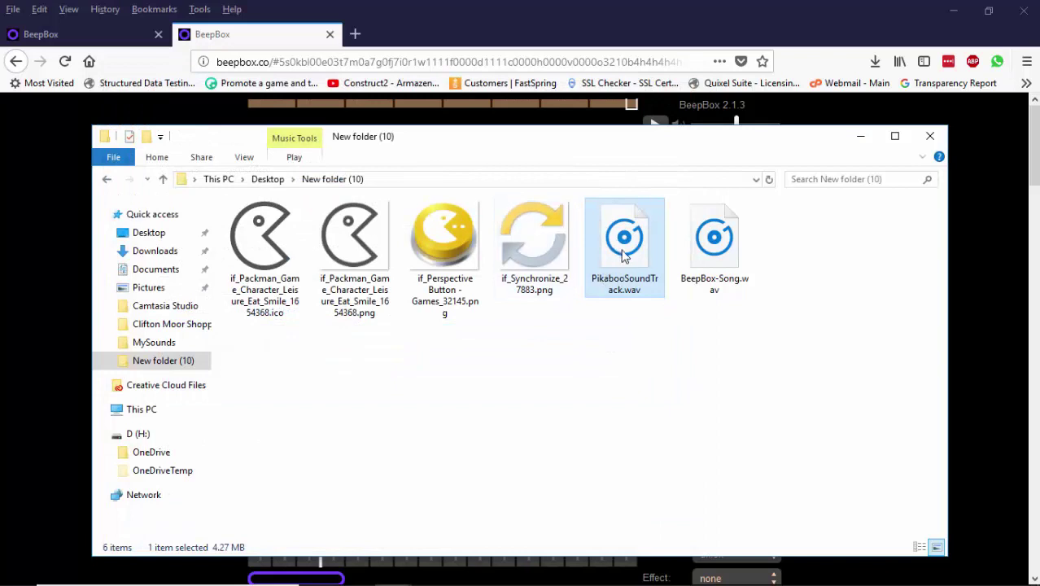
Step: Hide Explorer and Firefox, then import PikabooSoundTrack.wav into Sounds, accepting the OGG/AAC conversion
{"action": "left_click", "coordinate": [861, 136]}
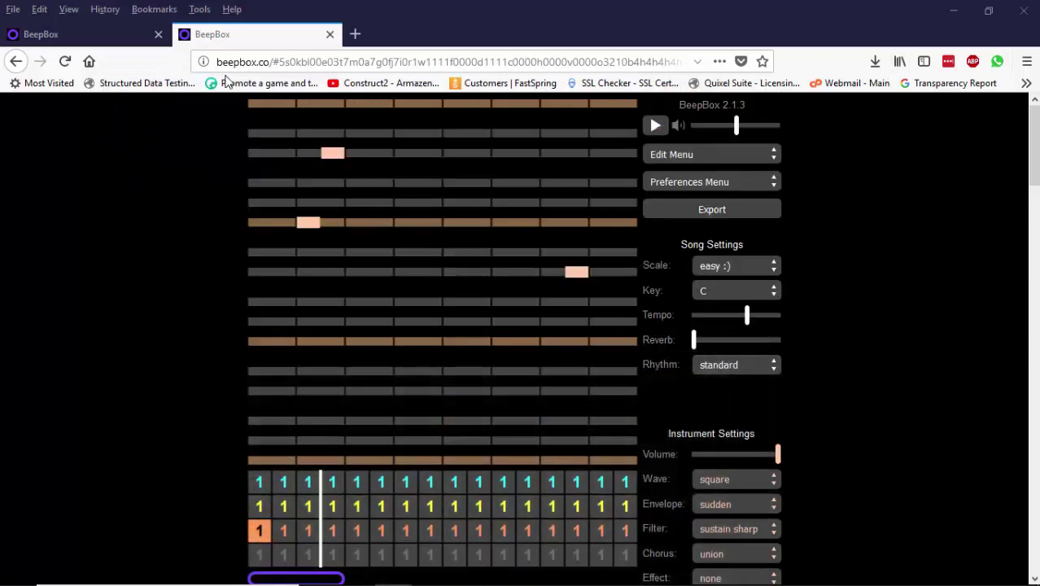
{"action": "left_click", "coordinate": [953, 11]}
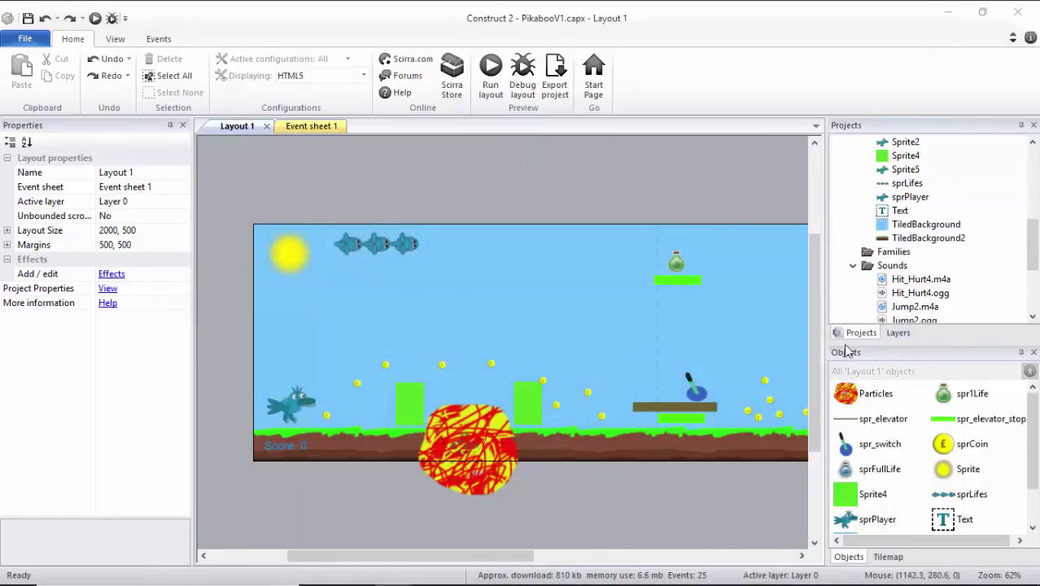
{"action": "right_click", "coordinate": [887, 267]}
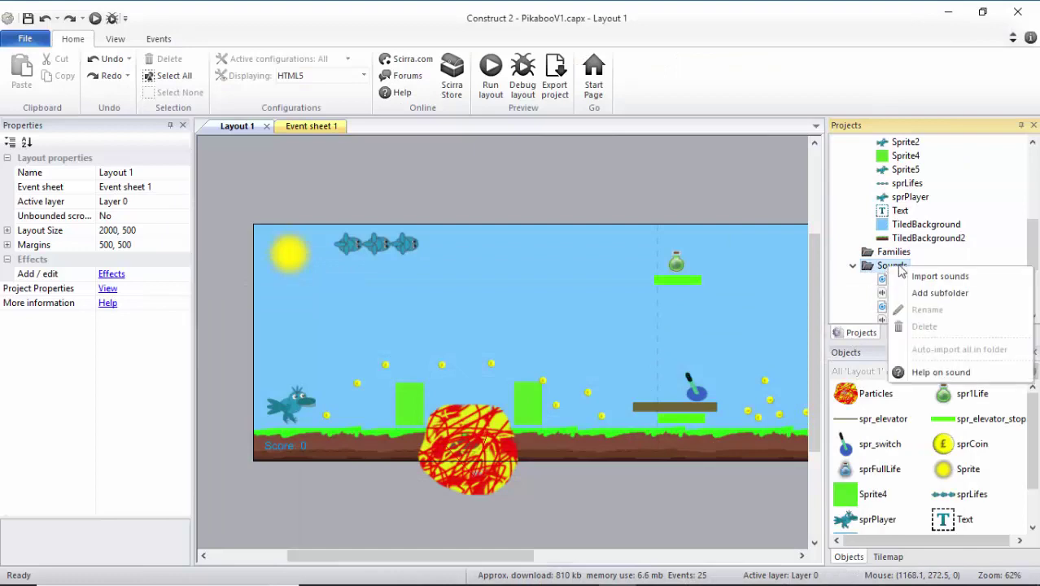
{"action": "left_click", "coordinate": [927, 276]}
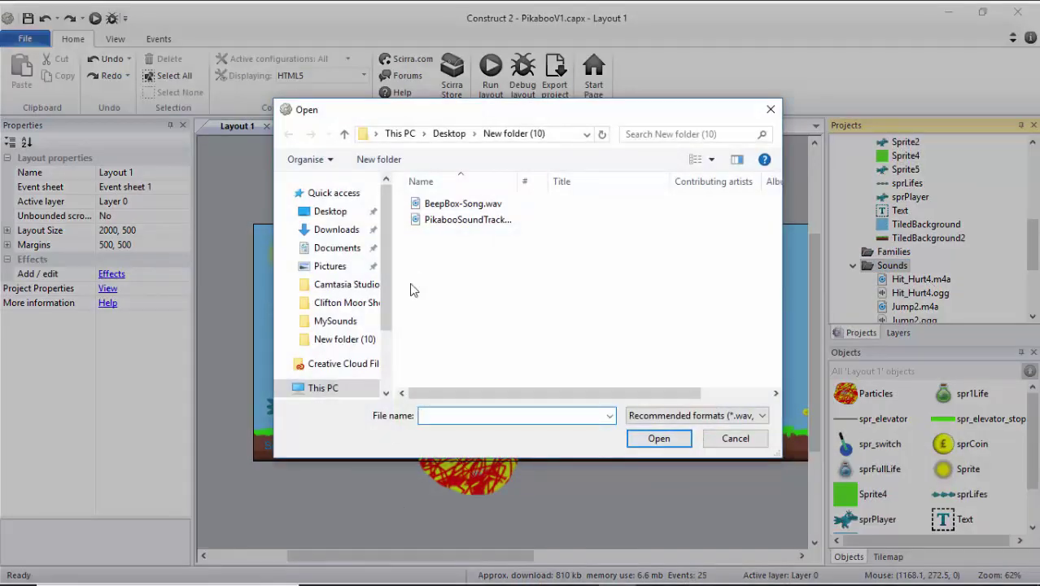
{"action": "left_click", "coordinate": [435, 227]}
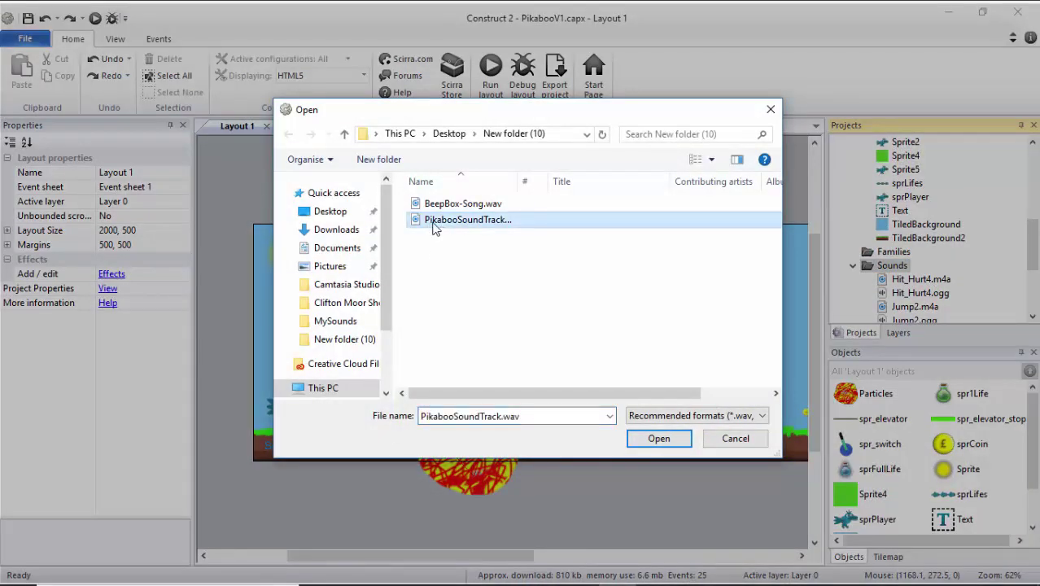
{"action": "left_click", "coordinate": [647, 440]}
{"action": "left_click", "coordinate": [612, 432]}
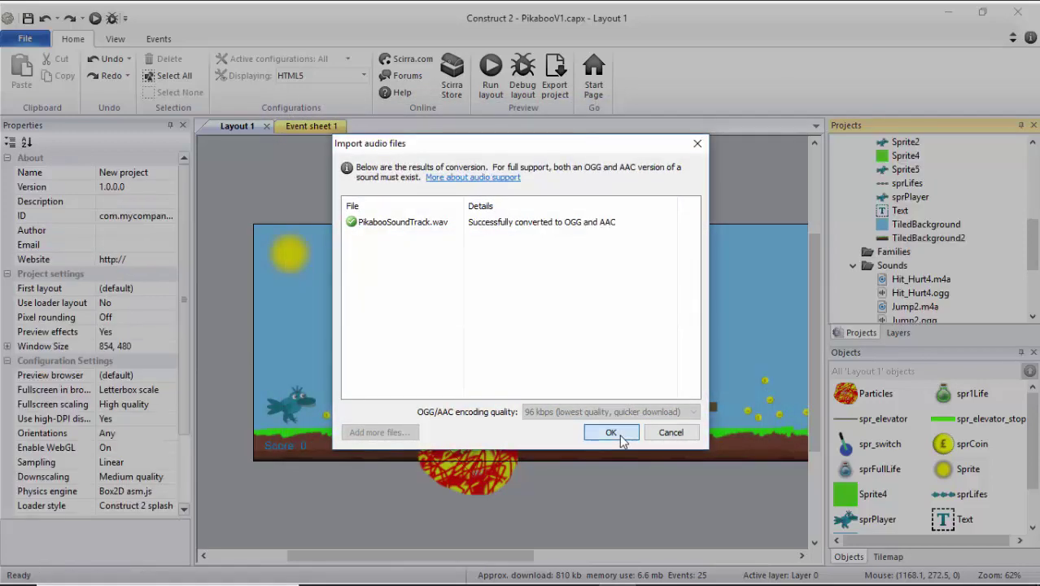
{"action": "left_click", "coordinate": [612, 433]}
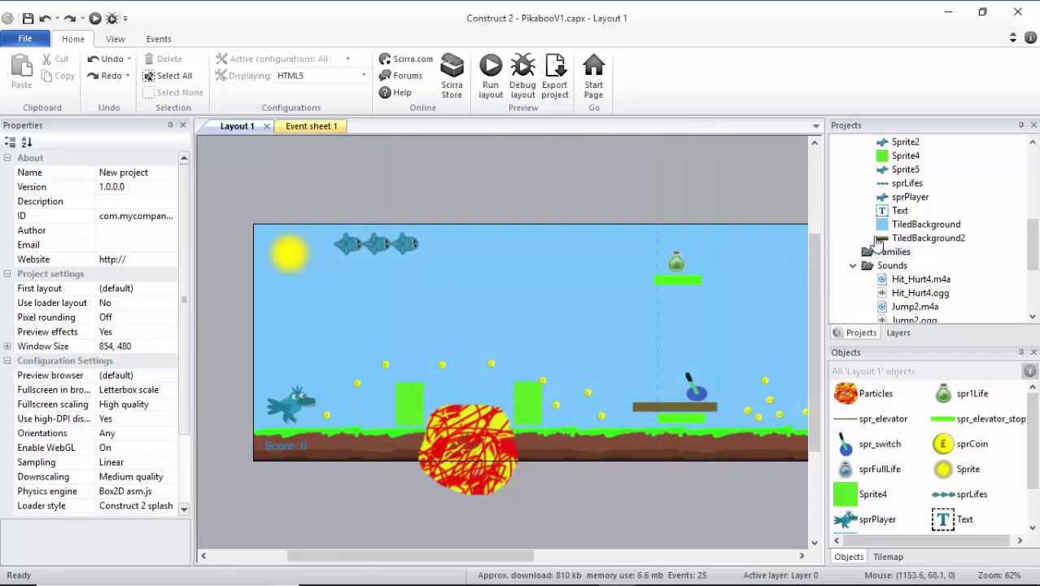
Step: In Event sheet 1, add a System 'On start of layout' event found by searching 'on s'
{"action": "left_click", "coordinate": [309, 126]}
{"action": "left_click", "coordinate": [252, 407]}
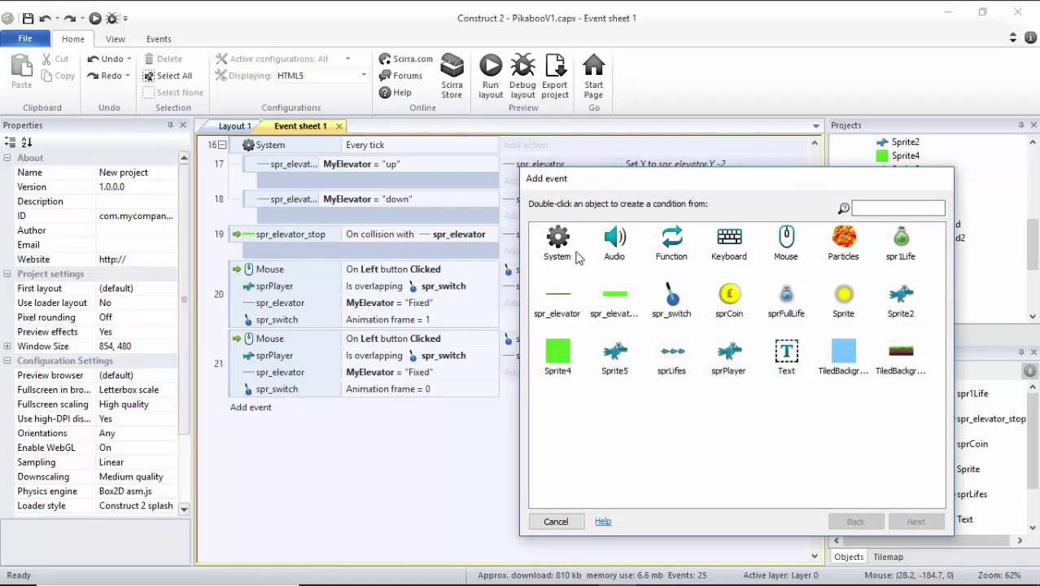
{"action": "double_click", "coordinate": [574, 256]}
{"action": "left_click", "coordinate": [887, 211]}
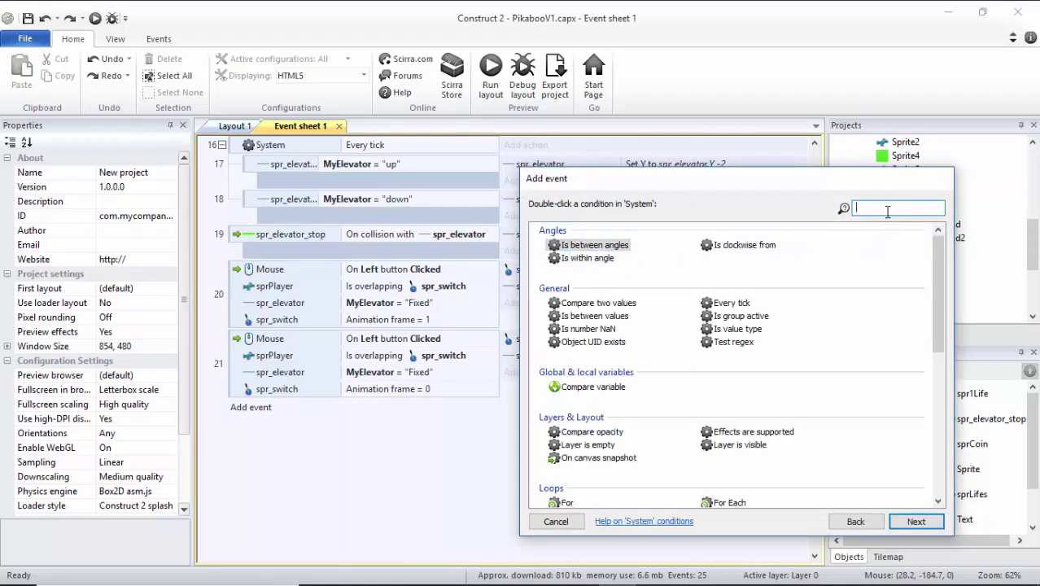
{"action": "type", "text": "on"}
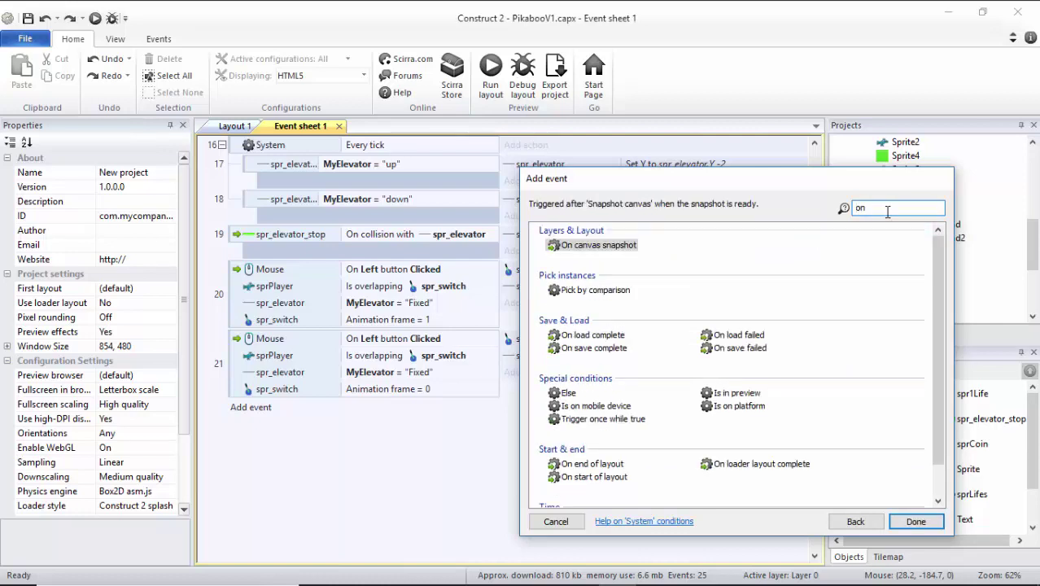
{"action": "type", "text": " s"}
{"action": "double_click", "coordinate": [603, 290]}
Step: Browse the Audio Play action for event 22, then cancel without adding it
{"action": "left_click", "coordinate": [521, 418]}
{"action": "double_click", "coordinate": [619, 250]}
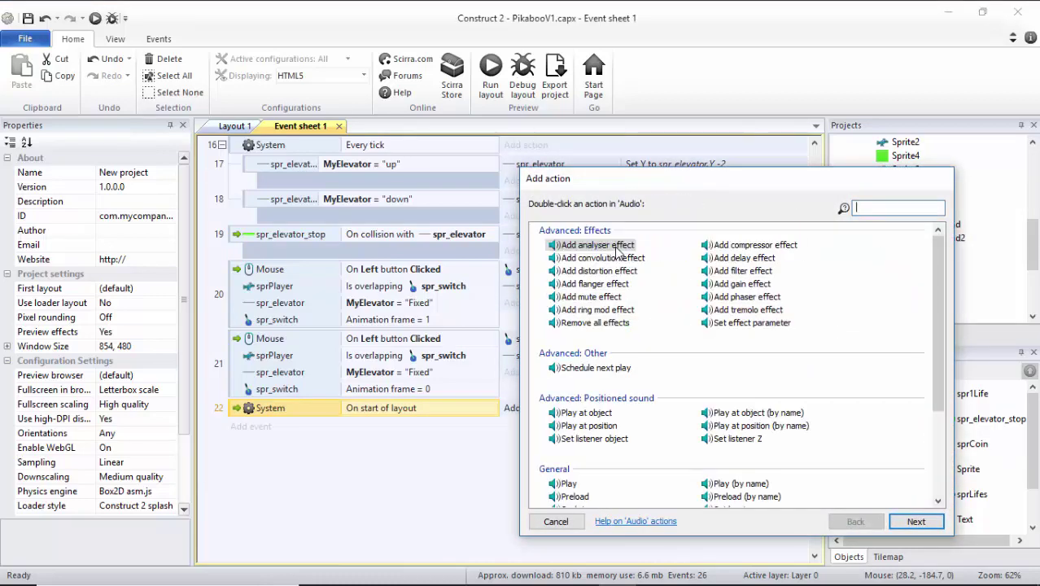
{"action": "scroll", "coordinate": [568, 472], "scroll_direction": "down", "scroll_amount": 2}
{"action": "left_click", "coordinate": [569, 418]}
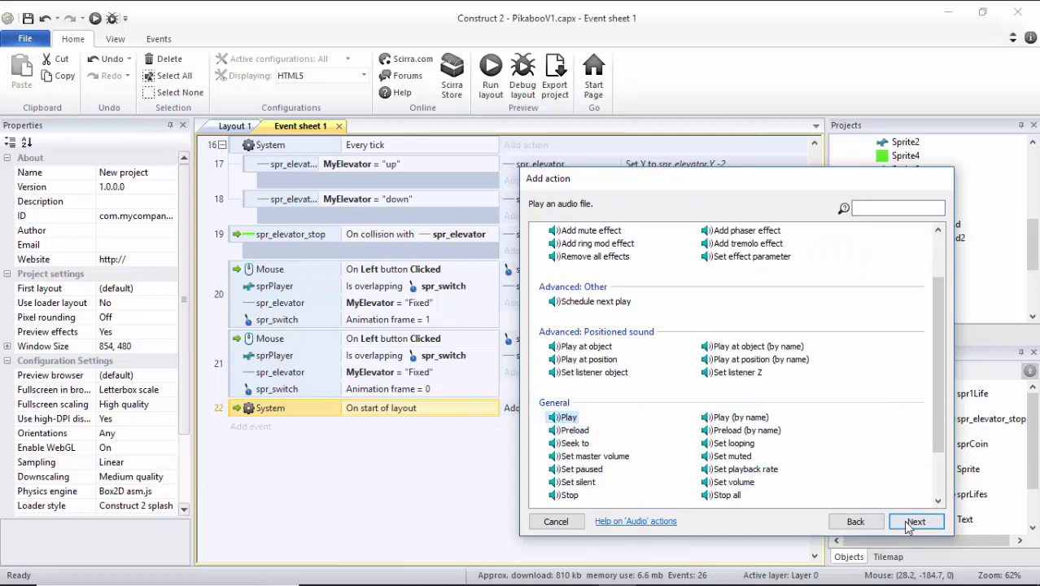
{"action": "left_click", "coordinate": [550, 522]}
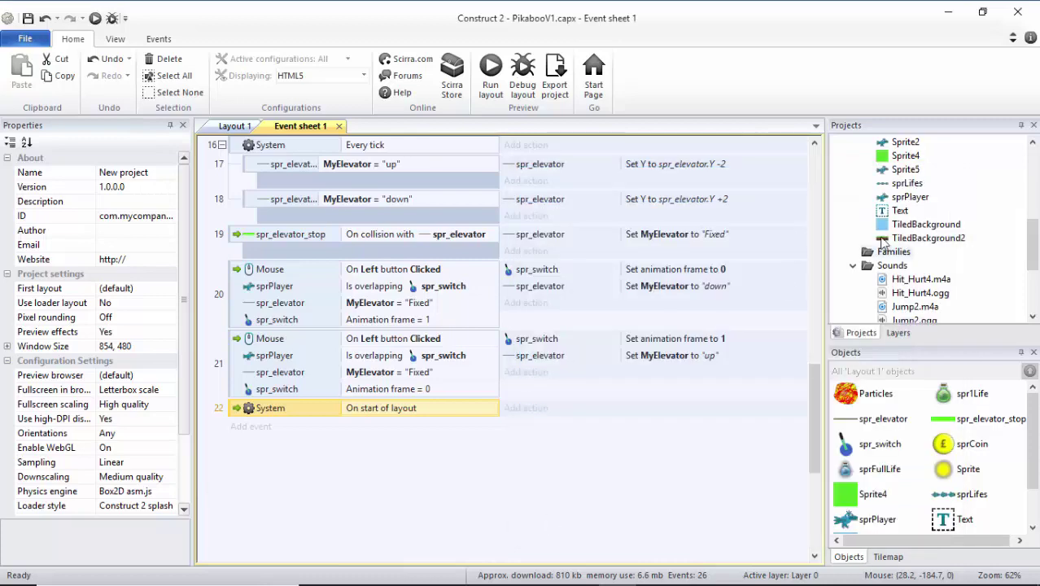
Step: Cancel adding an action again, delete the Audio object type, and return to Layout 1
{"action": "left_click", "coordinate": [544, 410]}
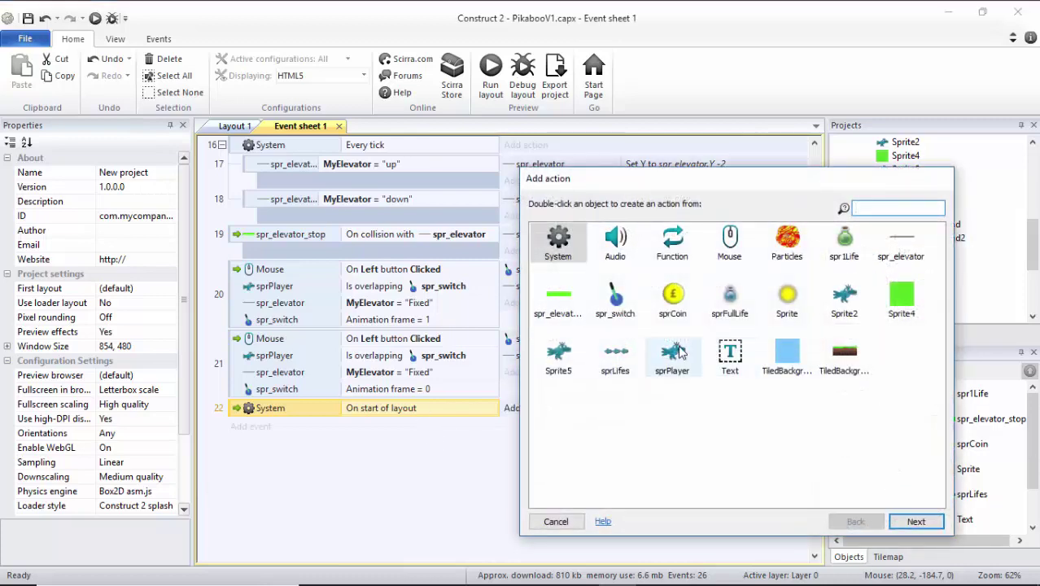
{"action": "left_click", "coordinate": [557, 521]}
{"action": "scroll", "coordinate": [895, 254], "scroll_direction": "up", "scroll_amount": 6}
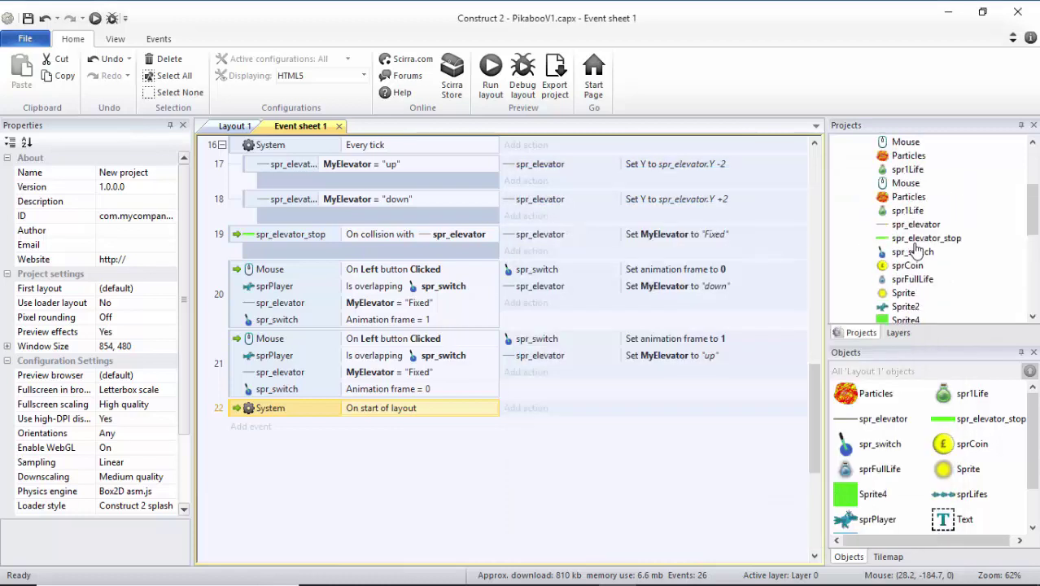
{"action": "left_click", "coordinate": [899, 231]}
{"action": "right_click", "coordinate": [899, 231]}
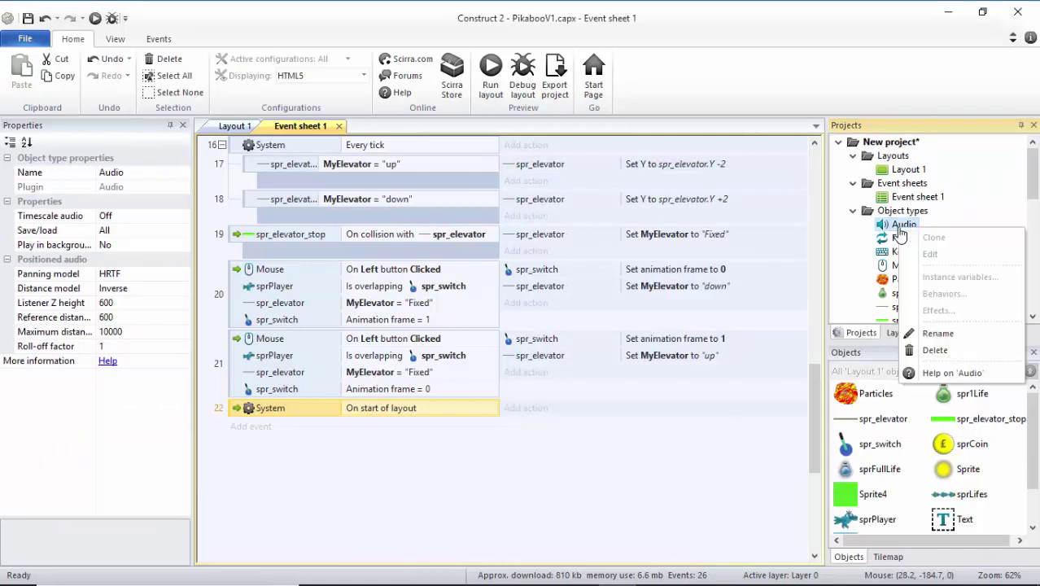
{"action": "left_click", "coordinate": [935, 351]}
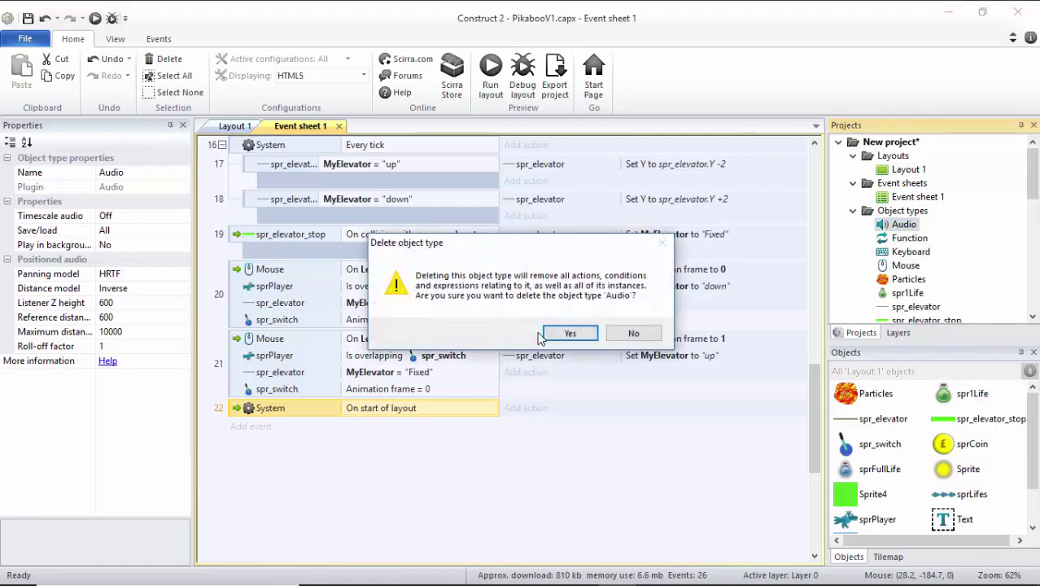
{"action": "left_click", "coordinate": [569, 334]}
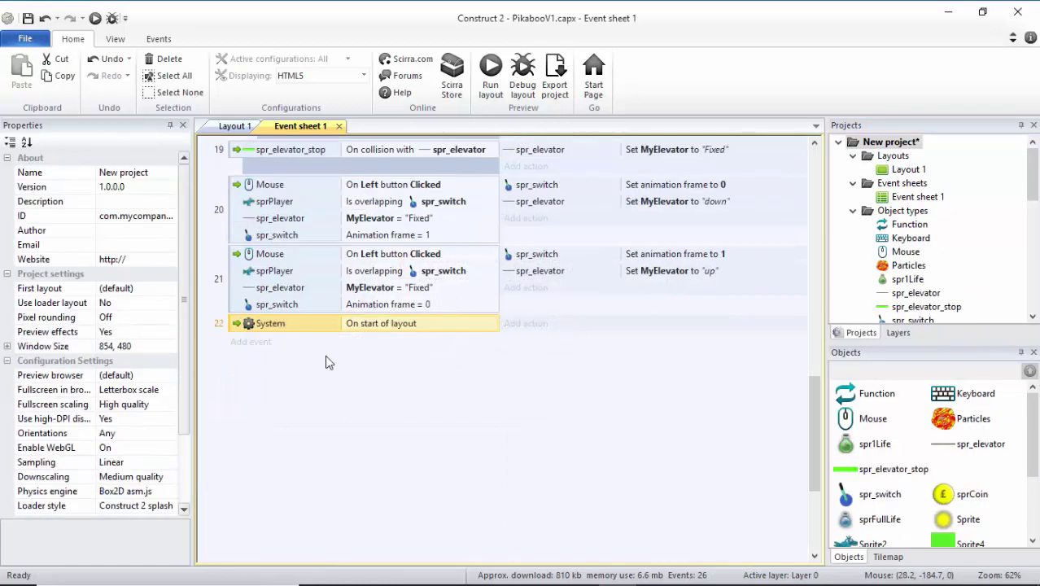
{"action": "left_click", "coordinate": [235, 126]}
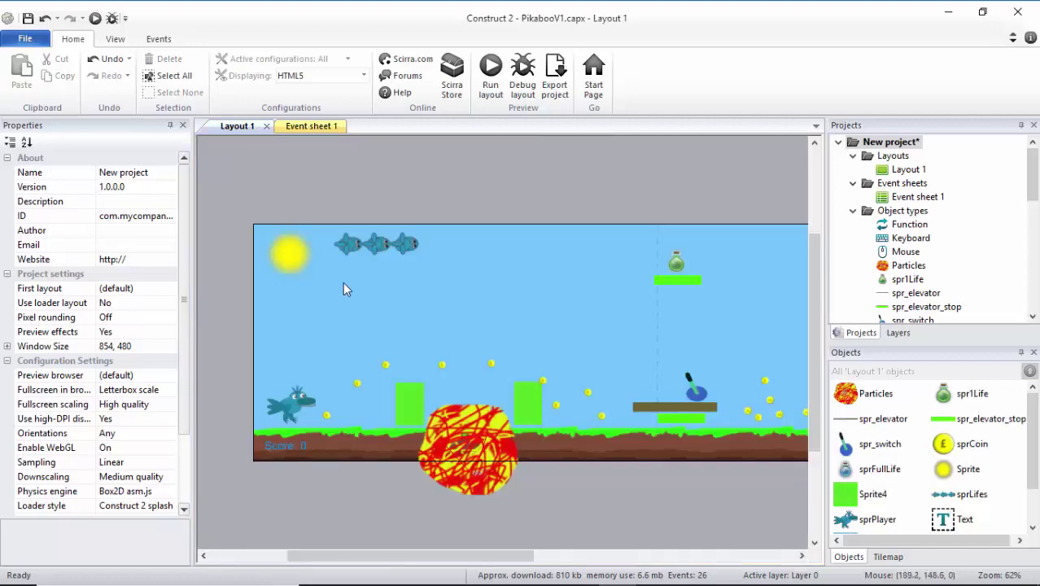
Step: Insert a new Audio object from the Media plugins and go back to Event sheet 1
{"action": "right_click", "coordinate": [386, 225]}
{"action": "left_click", "coordinate": [398, 230]}
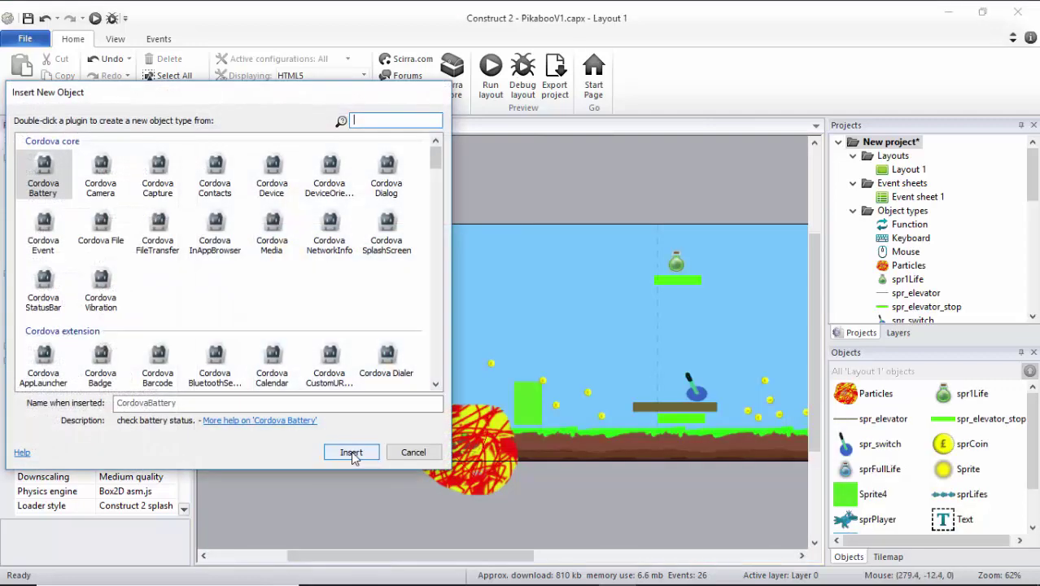
{"action": "scroll", "coordinate": [169, 299], "scroll_direction": "down", "scroll_amount": 20}
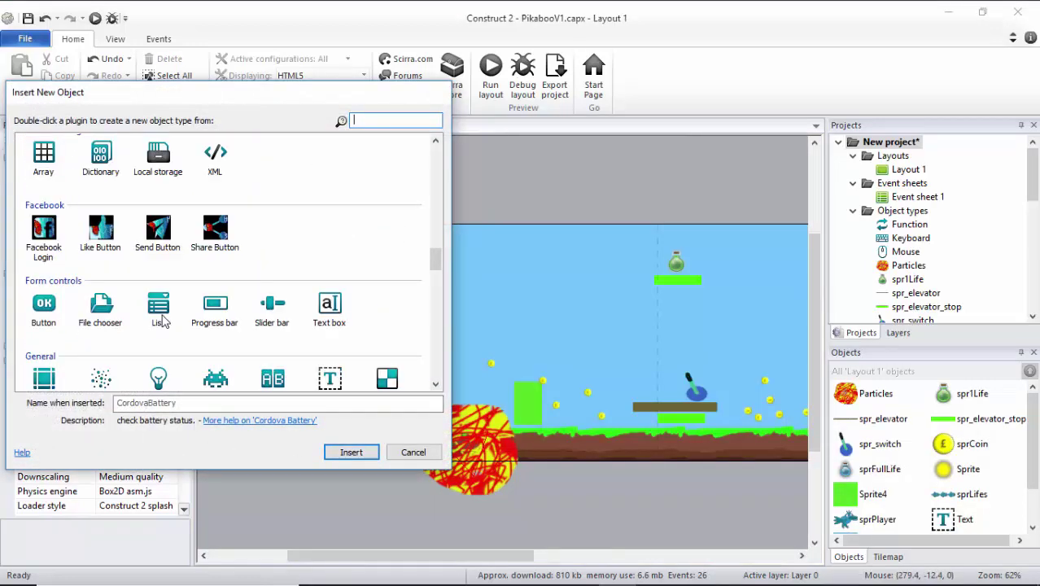
{"action": "scroll", "coordinate": [162, 321], "scroll_direction": "down", "scroll_amount": 15}
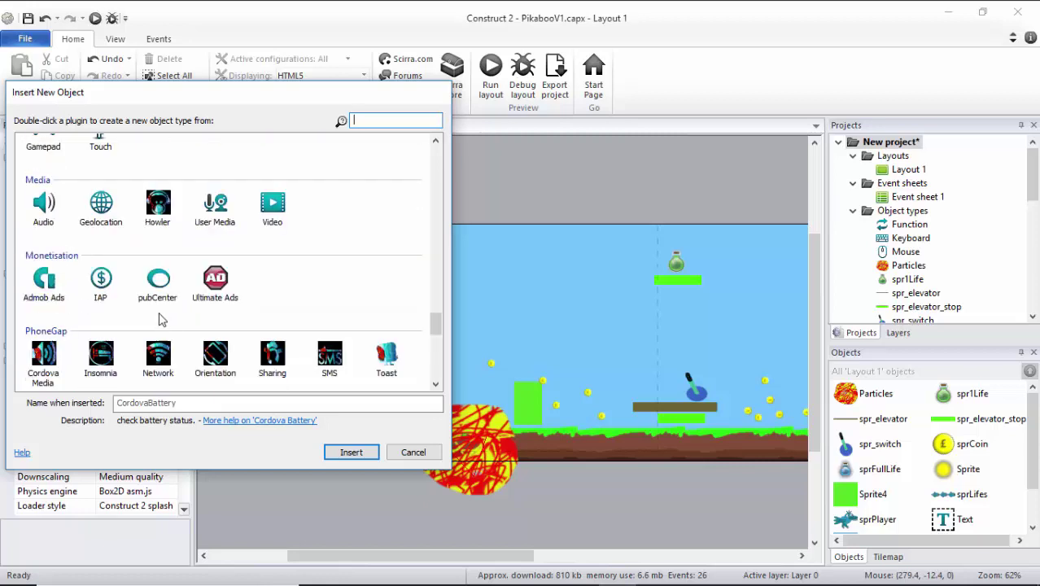
{"action": "double_click", "coordinate": [37, 207]}
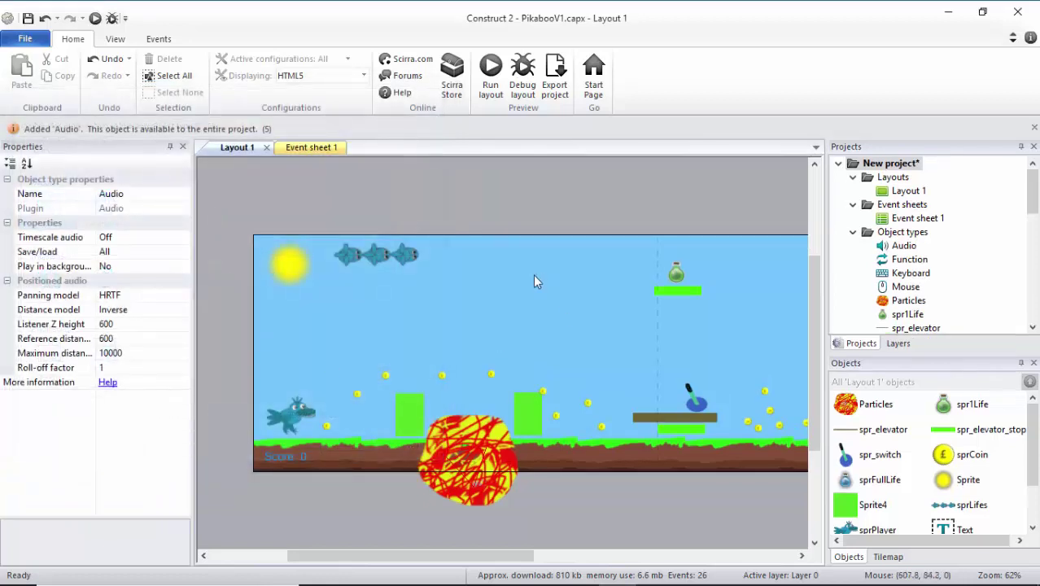
{"action": "left_click", "coordinate": [881, 248]}
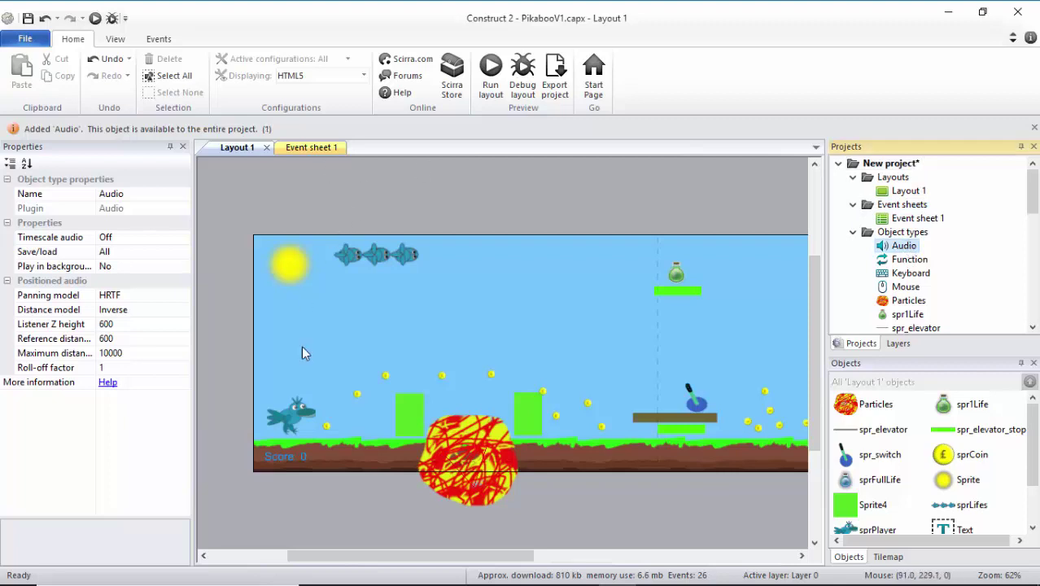
{"action": "left_click", "coordinate": [305, 128]}
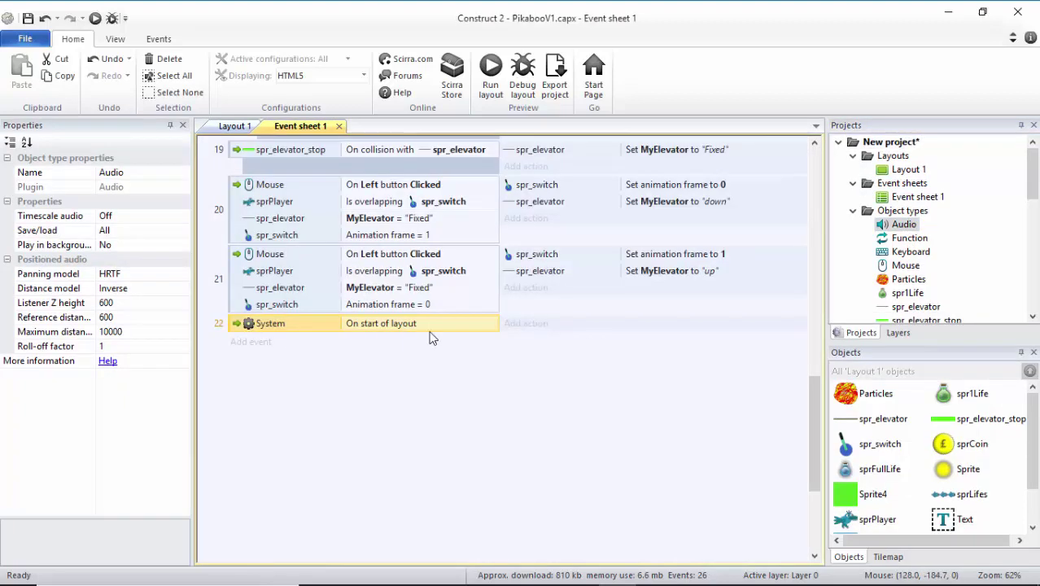
Step: Add an Audio Play action to event 22
{"action": "left_click", "coordinate": [529, 324]}
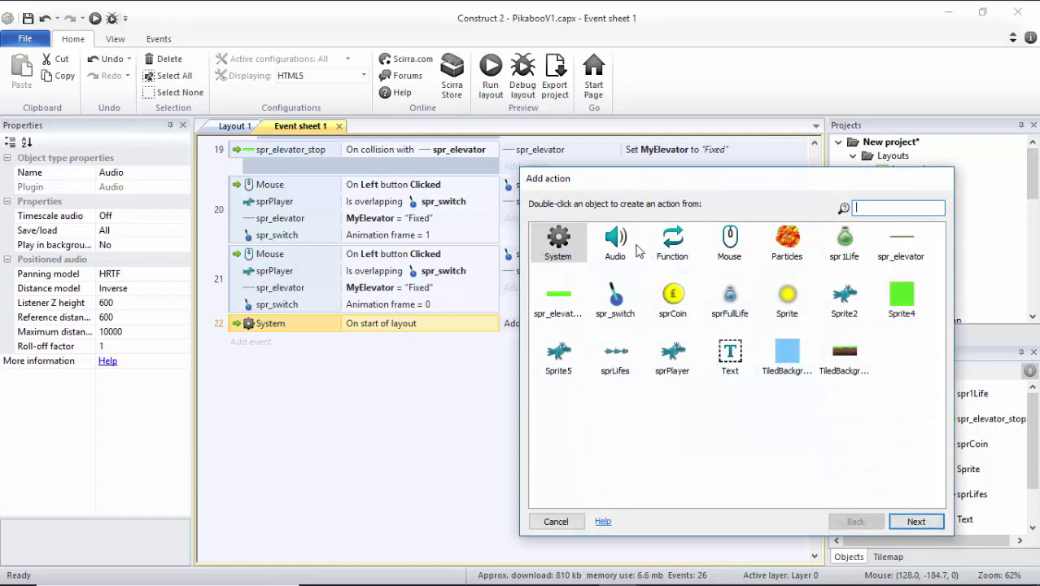
{"action": "left_click", "coordinate": [616, 247]}
{"action": "double_click", "coordinate": [615, 246]}
{"action": "double_click", "coordinate": [569, 485]}
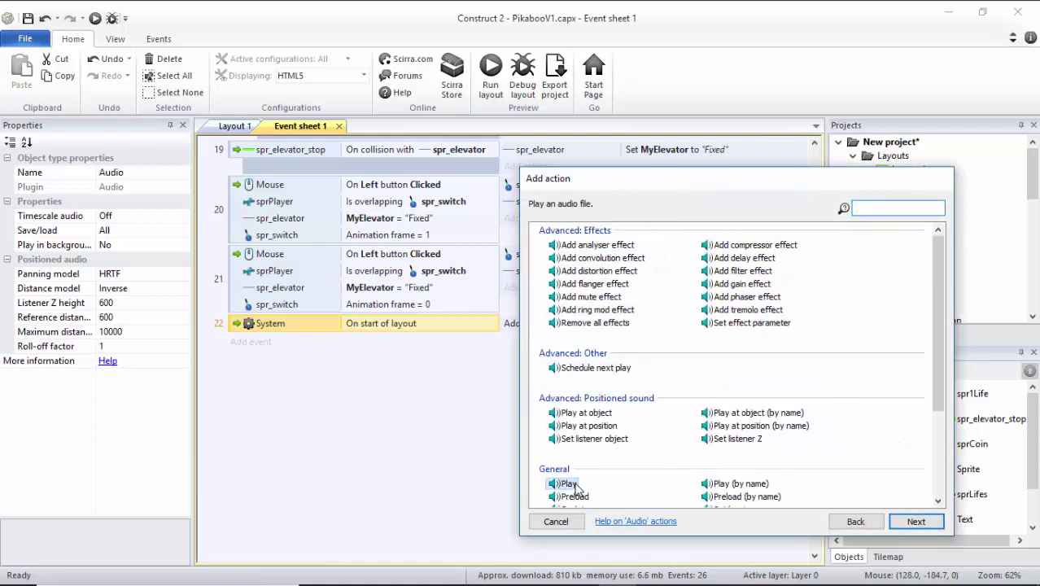
Step: Set the audio file to PikabooSoundTrack, loop to looping, and type a tag for the sound
{"action": "left_click", "coordinate": [642, 418]}
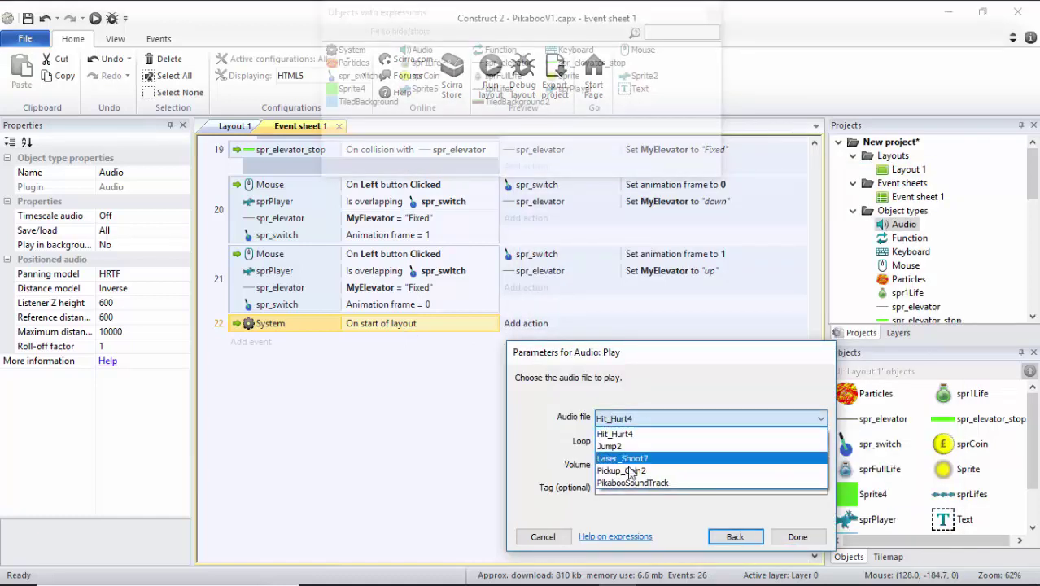
{"action": "left_click", "coordinate": [636, 483]}
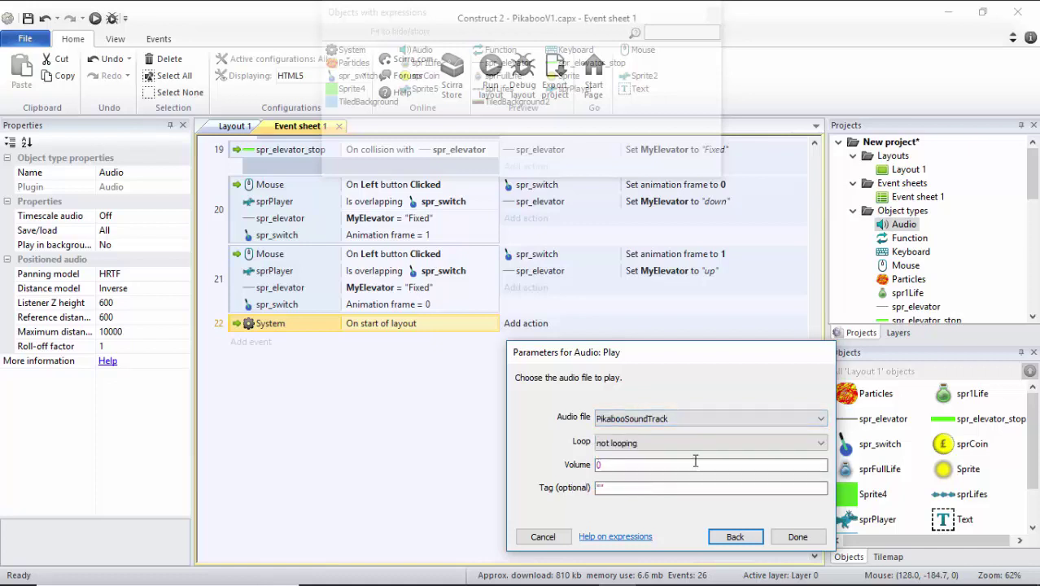
{"action": "left_click", "coordinate": [624, 452]}
{"action": "left_click", "coordinate": [608, 464]}
{"action": "left_click", "coordinate": [599, 487]}
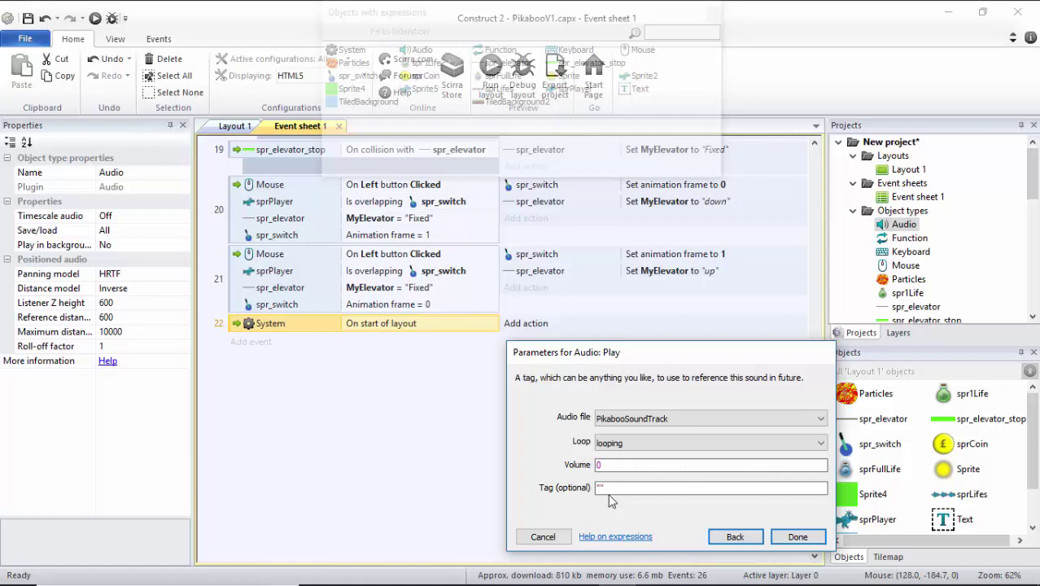
{"action": "type", "text": "ySou"}
{"action": "type", "text": "ndTra"}
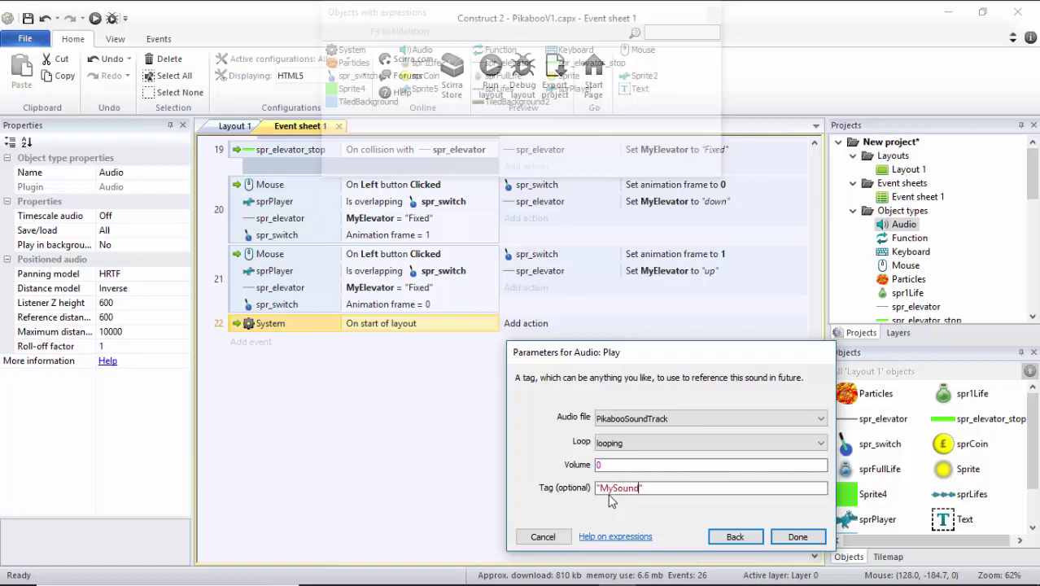